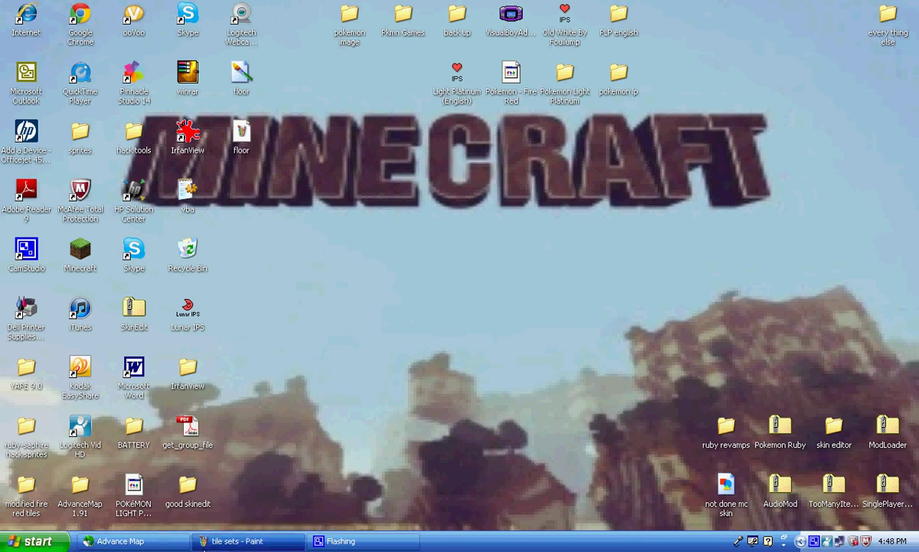
# Step: Restore Advance Map, browse Oldale and Littleroot, and undo two test blocks placed on the grass
pyautogui.click(187, 538)
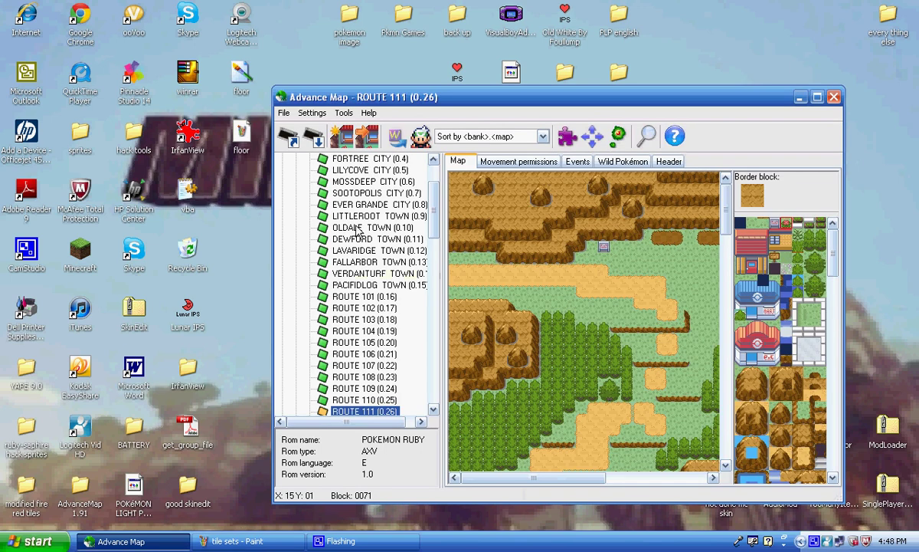
pyautogui.scroll(2, 425, 183)
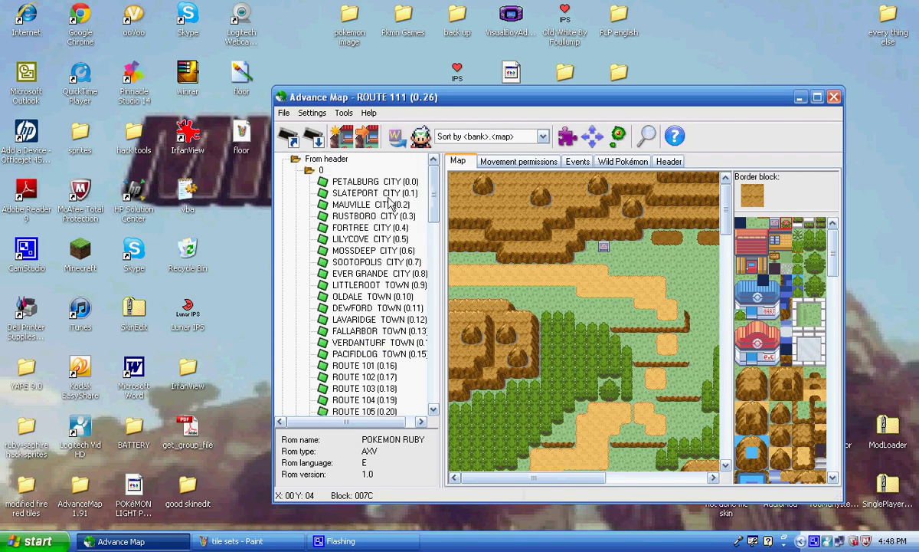
pyautogui.click(367, 298)
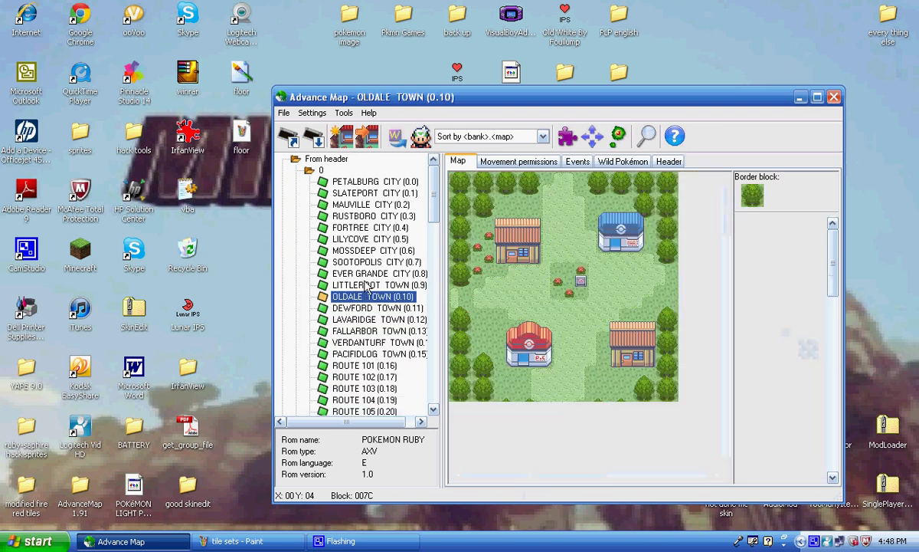
pyautogui.click(367, 285)
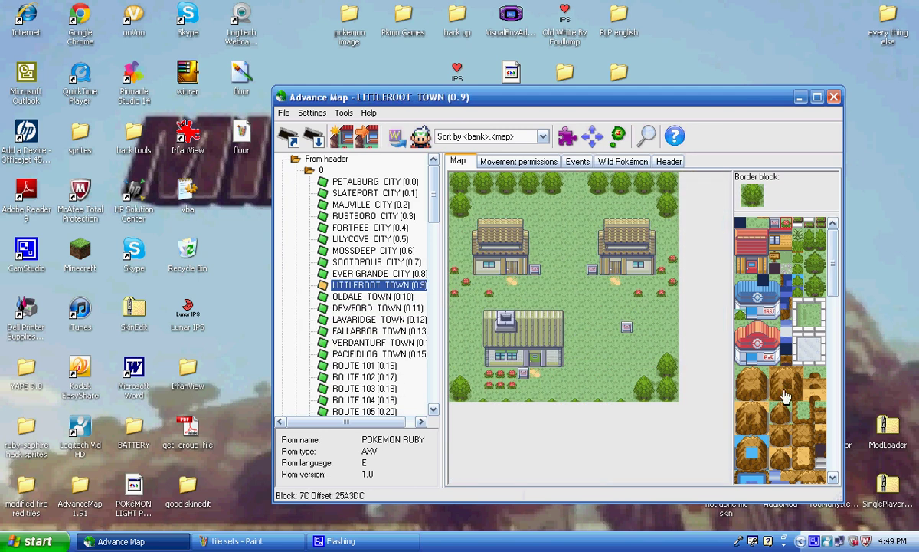
pyautogui.moveTo(457, 95); pyautogui.dragTo(346, 81)
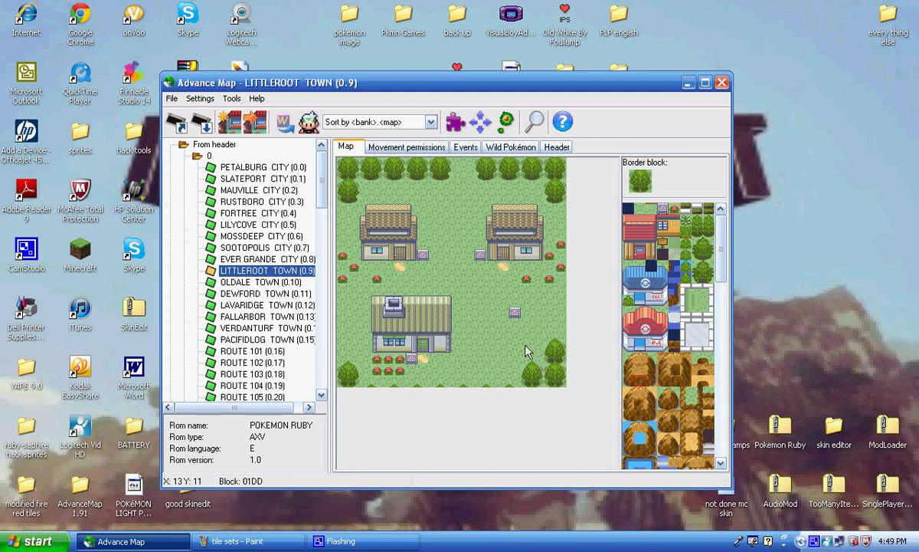
pyautogui.click(491, 334)
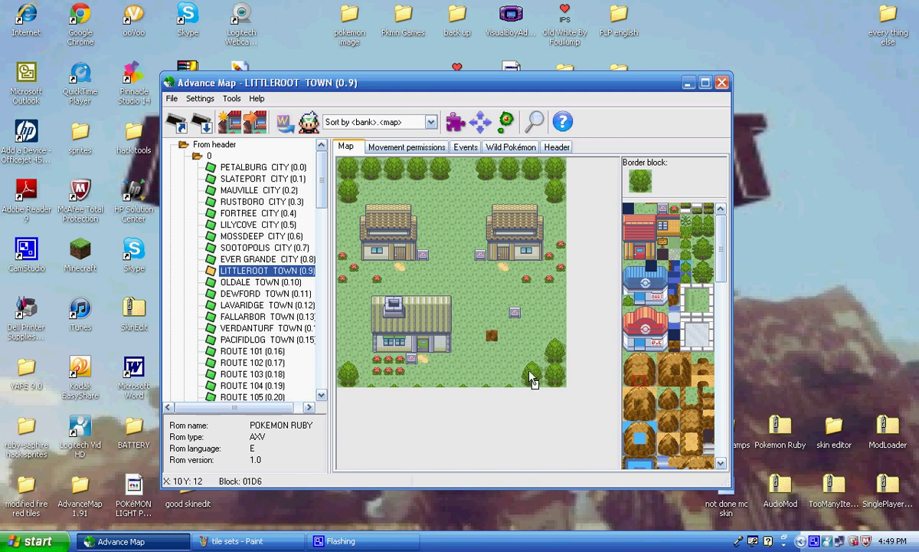
pyautogui.click(491, 323)
pyautogui.hotkey('ctrl', 'z')
pyautogui.hotkey('ctrl', 'z')
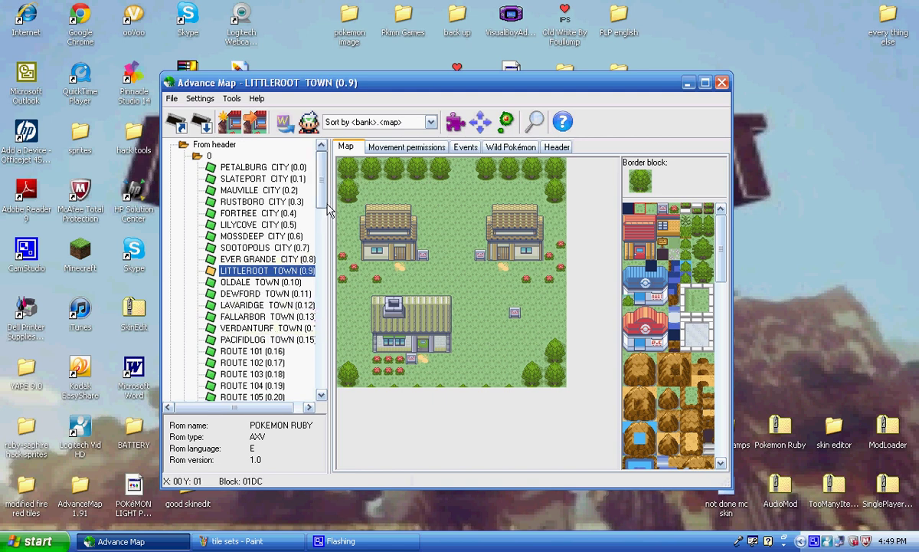
# Step: Open the ROUTE 111 map without saving the test changes
pyautogui.scroll(-3, 325, 214)
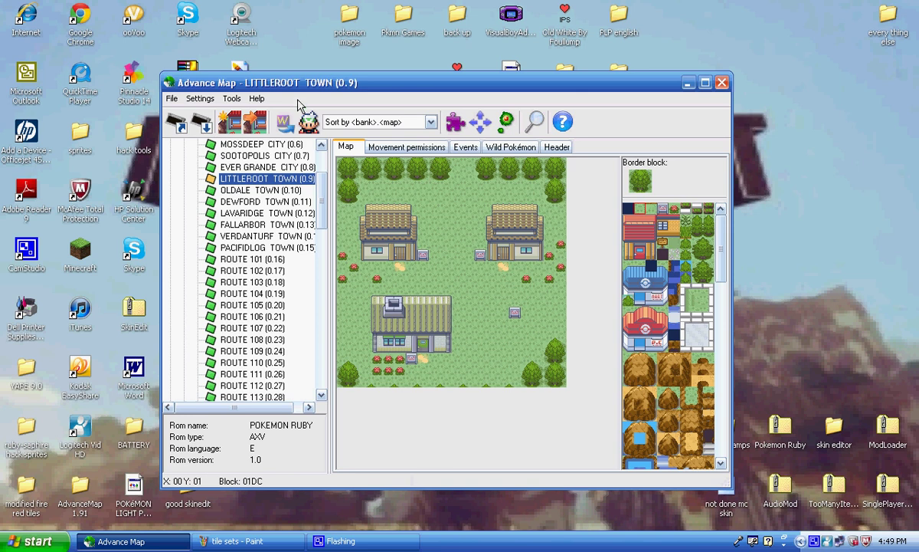
pyautogui.moveTo(280, 83); pyautogui.dragTo(432, 76)
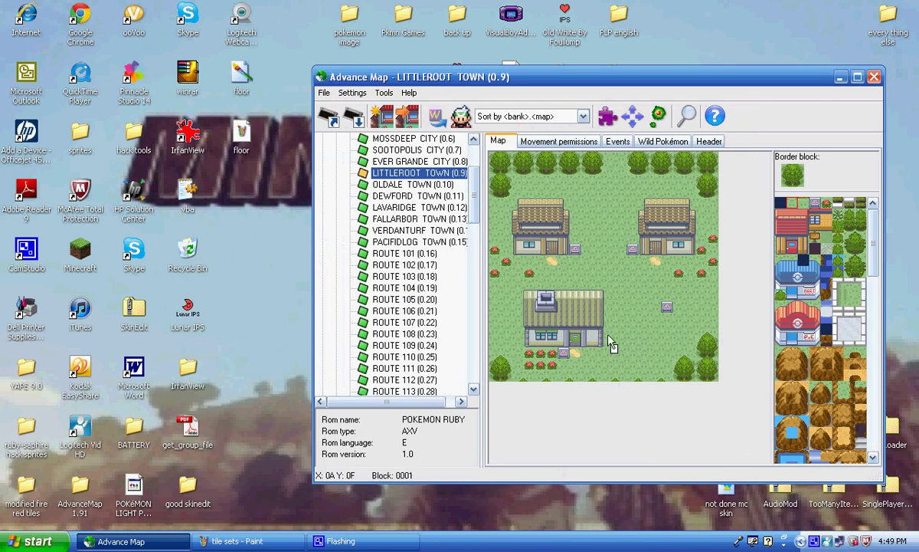
pyautogui.click(413, 371)
pyautogui.click(461, 313)
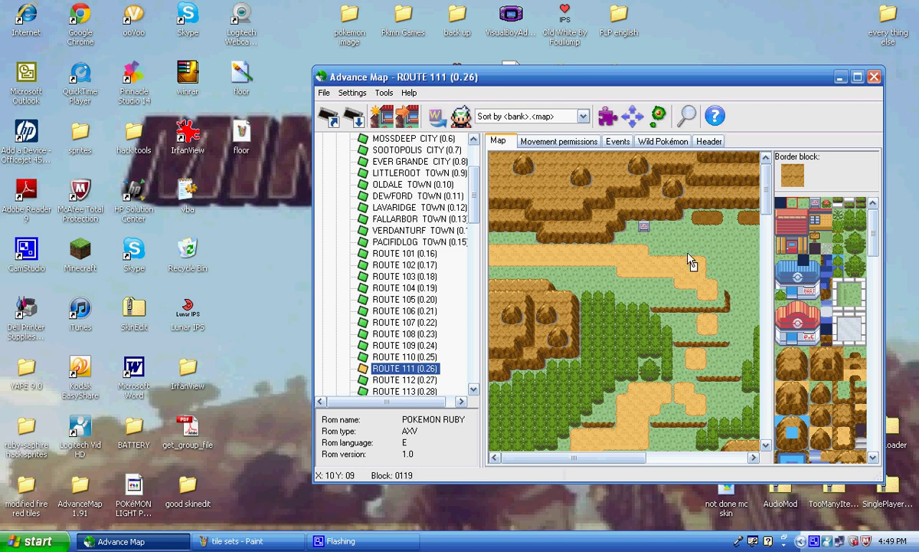
pyautogui.moveTo(586, 80); pyautogui.dragTo(567, 78)
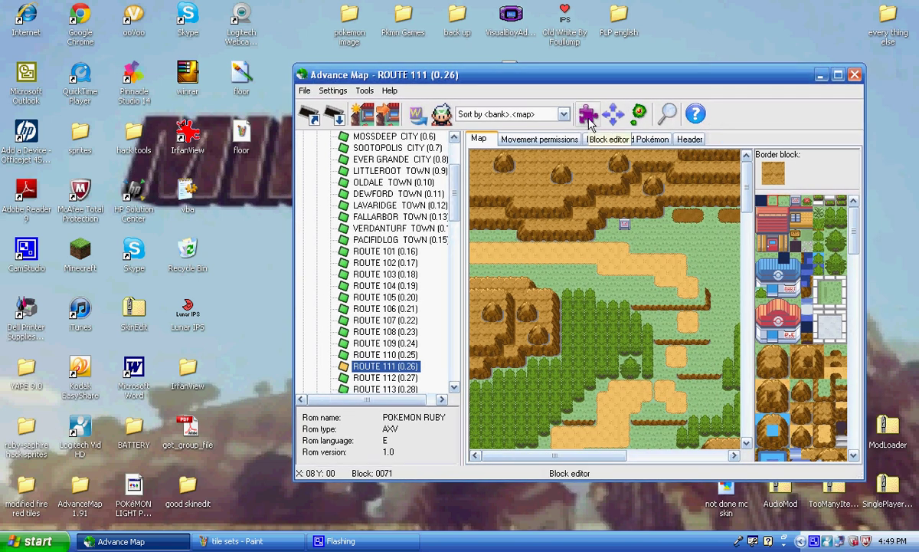
# Step: In the block editor, select a mountain block and show the tiles in Palette3
pyautogui.click(589, 115)
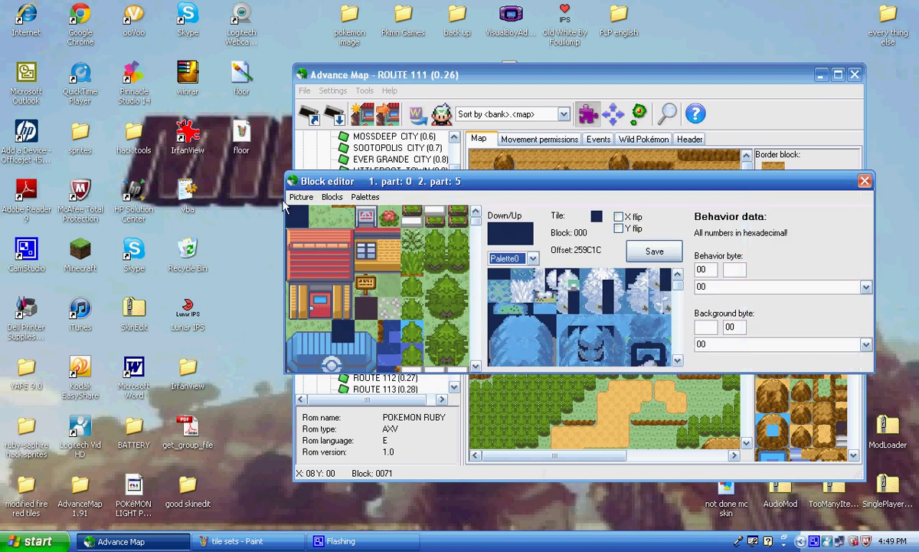
pyautogui.click(299, 197)
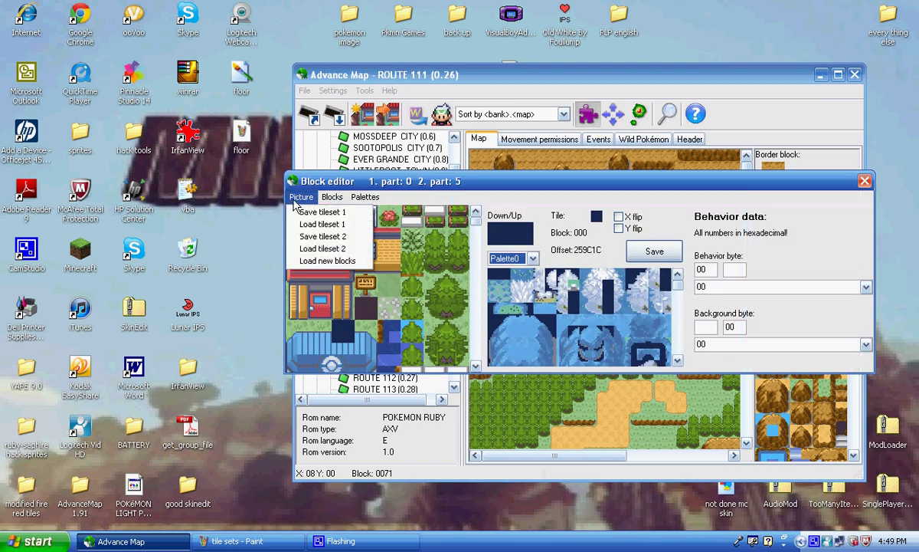
pyautogui.click(345, 184)
pyautogui.moveTo(478, 223)
pyautogui.mouseDown()
pyautogui.moveTo(475, 243)
pyautogui.moveTo(477, 231)
pyautogui.mouseUp()
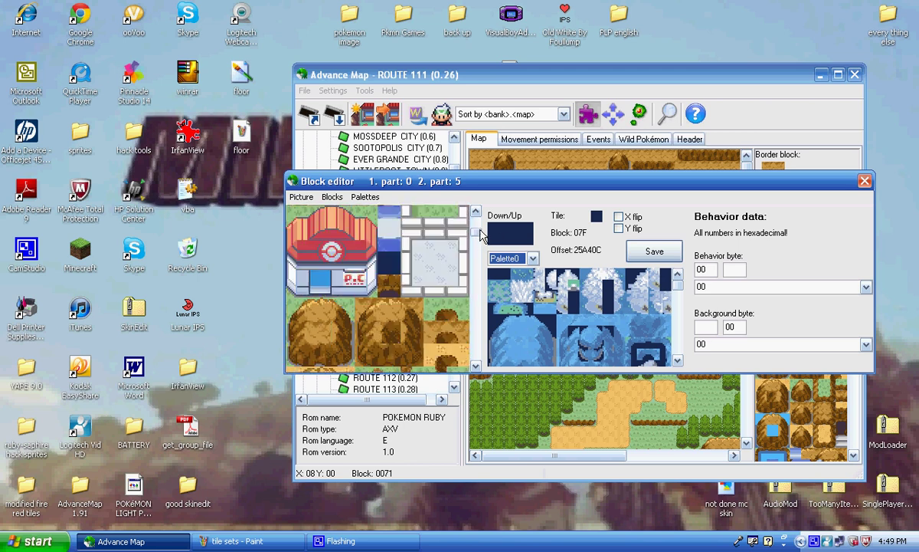
pyautogui.click(341, 317)
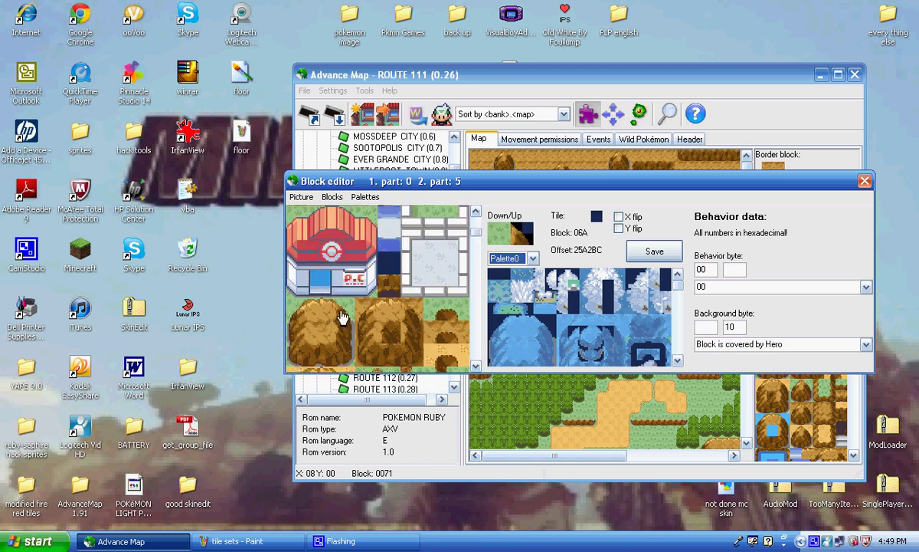
pyautogui.click(525, 240)
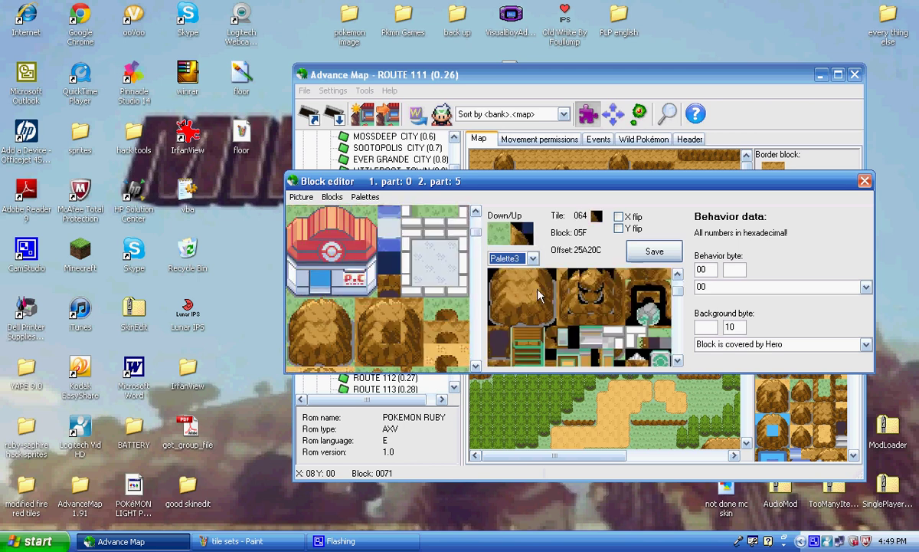
pyautogui.scroll(2, 677, 299)
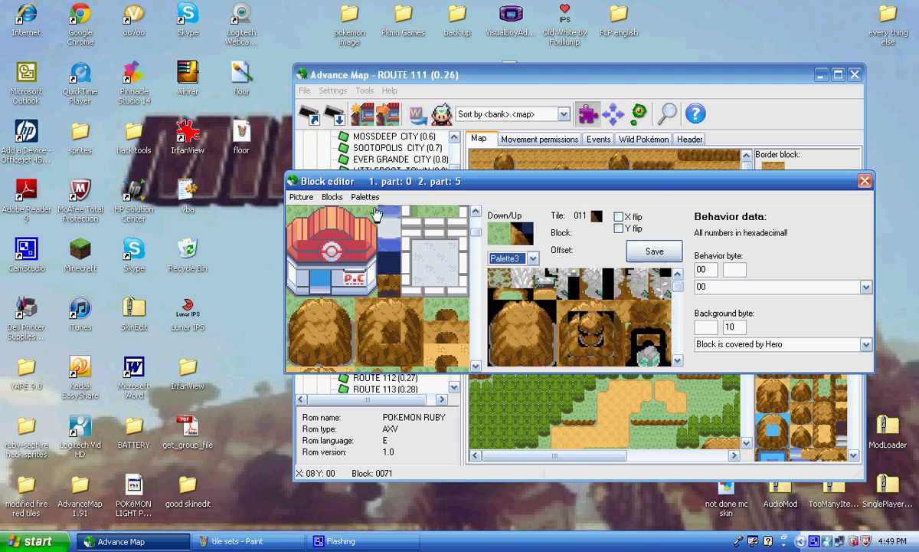
# Step: Save the tileset picture to the Desktop as 'mountain' and close the block editor
pyautogui.click(302, 197)
pyautogui.click(314, 214)
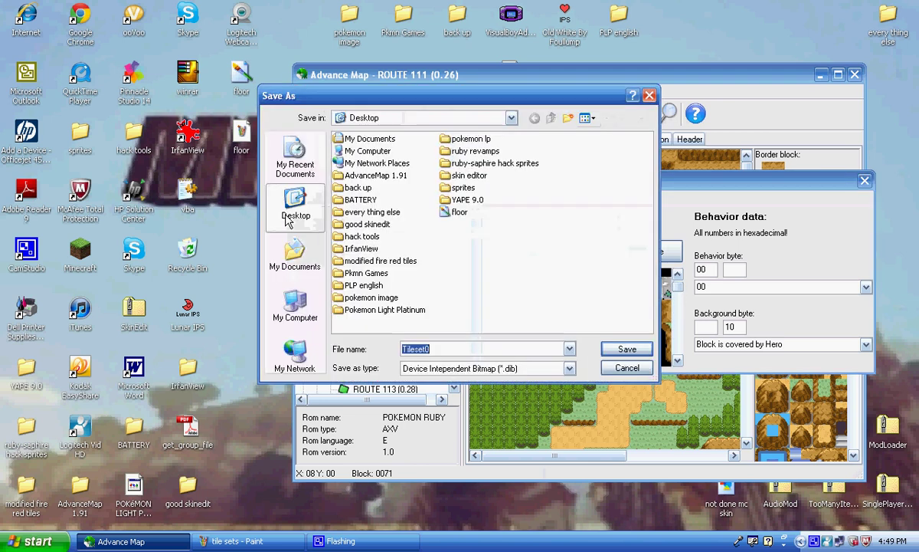
pyautogui.press('BackSpace')
pyautogui.write('mountain')
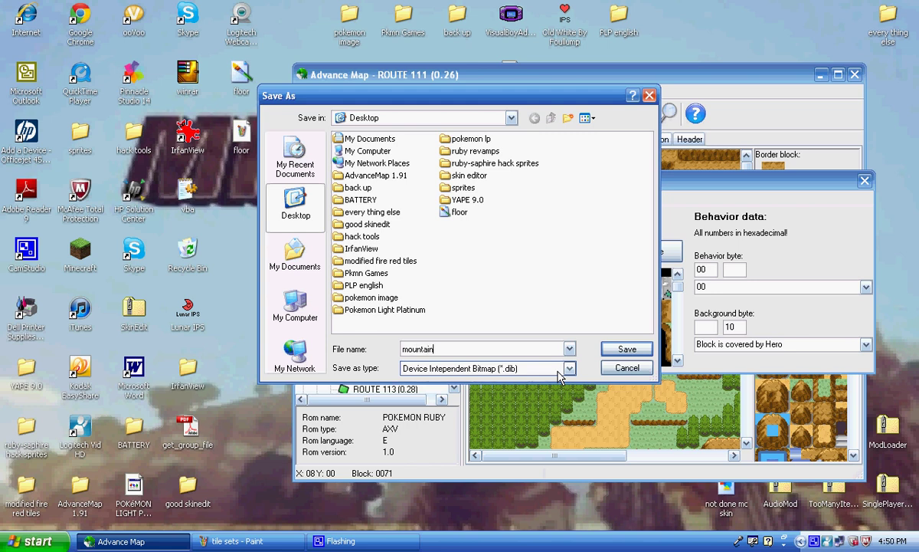
pyautogui.press('Return')
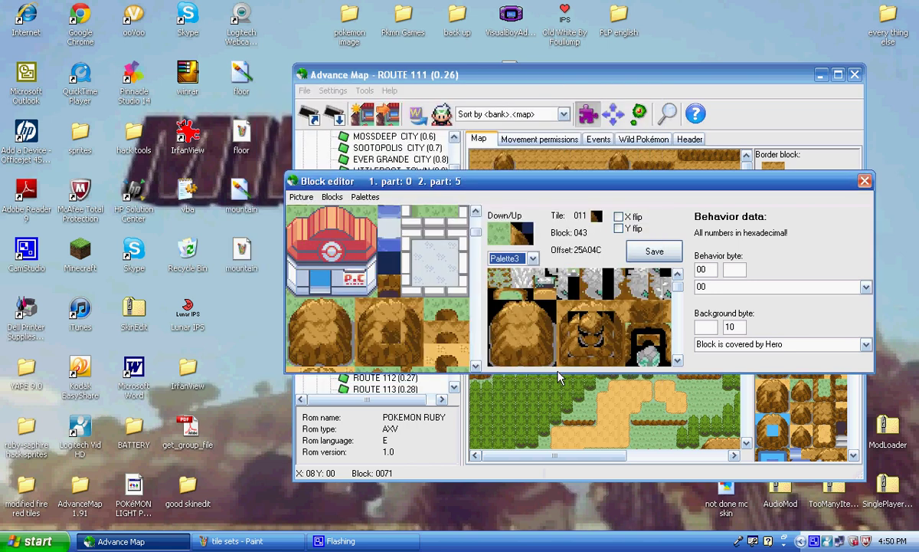
pyautogui.click(864, 181)
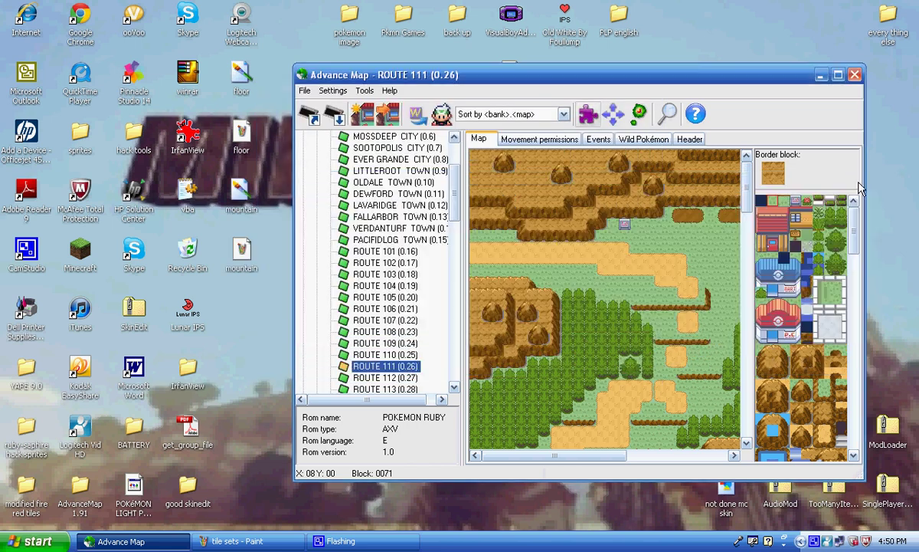
# Step: Open the mountain bitmap in Paint, enlarge the view, and widen the canvas rightward with white space
pyautogui.rightClick(239, 198)
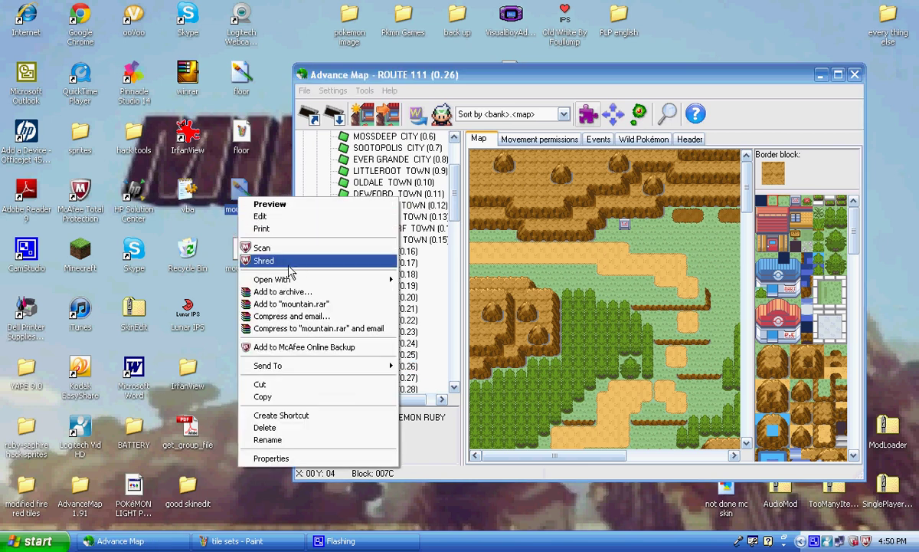
pyautogui.moveTo(291, 279)
pyautogui.click(414, 308)
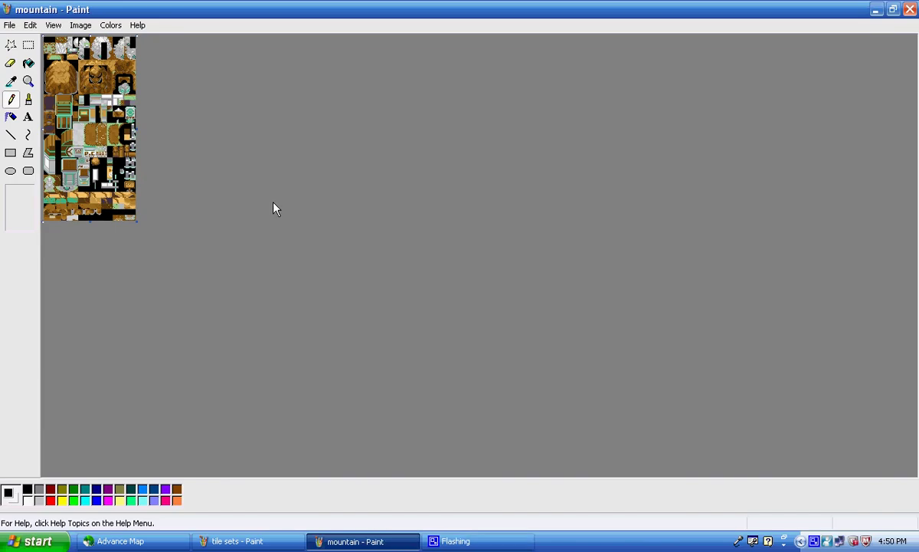
pyautogui.hotkey('ctrl', 'pagedown')
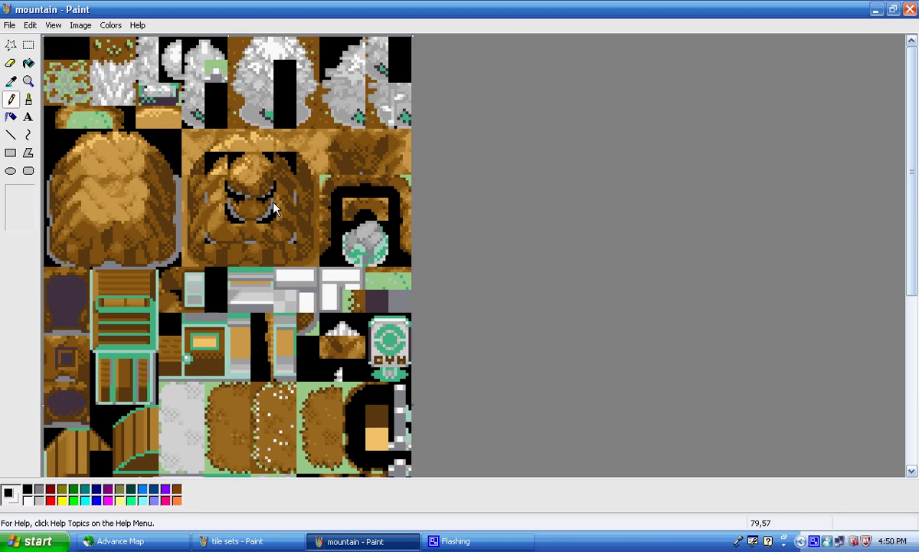
pyautogui.click(27, 47)
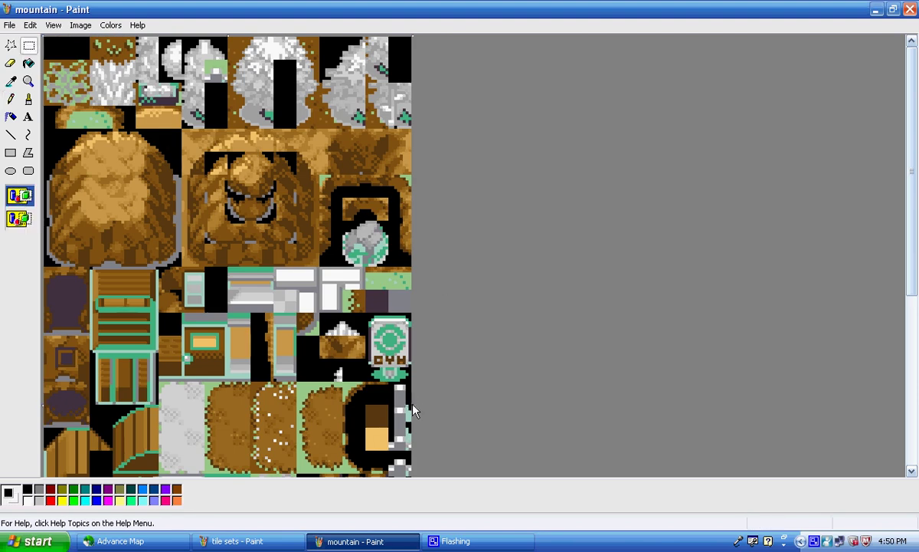
pyautogui.moveTo(412, 404); pyautogui.dragTo(822, 332)
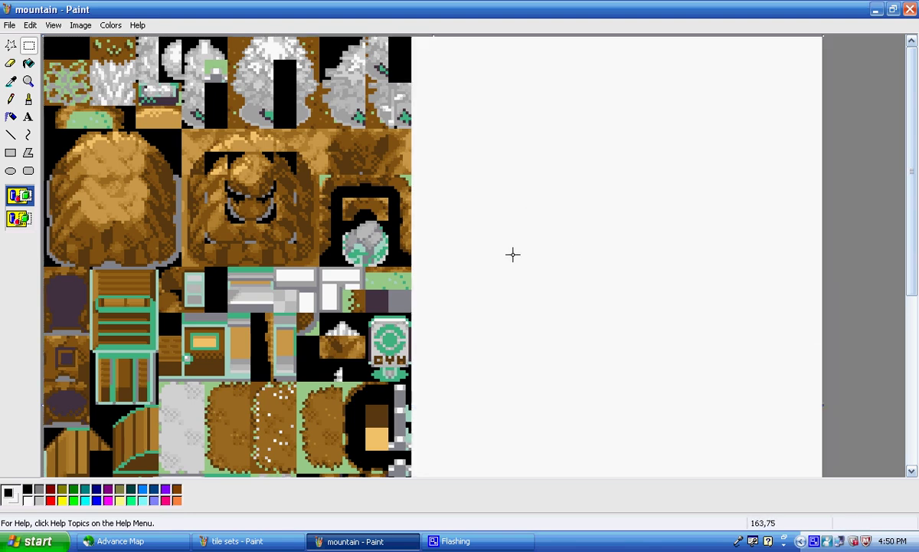
# Step: Paste the tan rock tile into the white space with a transparent background, and move the reddish-brown rock beside it
pyautogui.click(237, 541)
pyautogui.rightClick(126, 228)
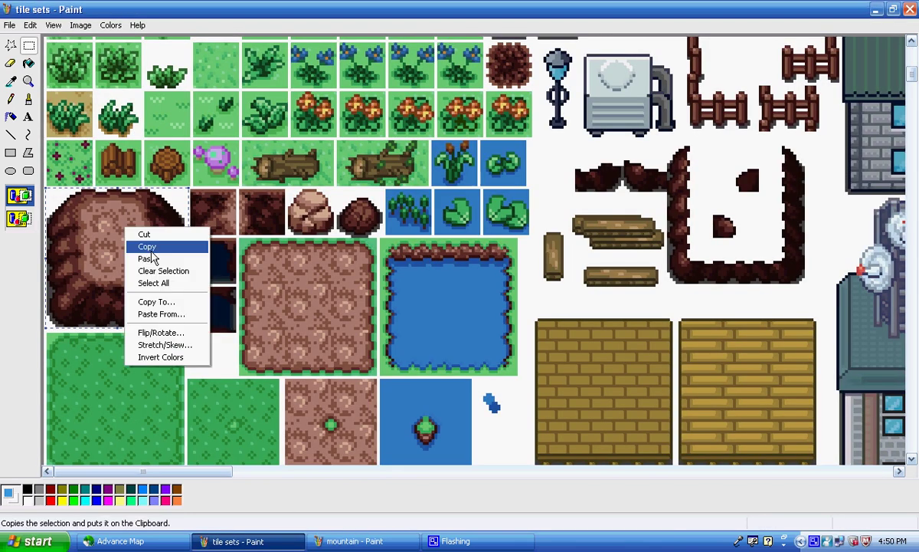
pyautogui.click(150, 248)
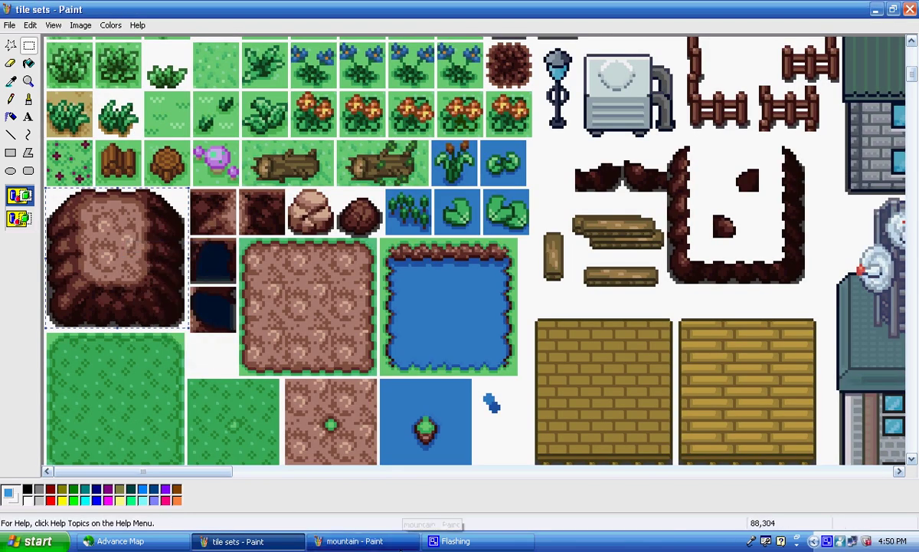
pyautogui.click(398, 544)
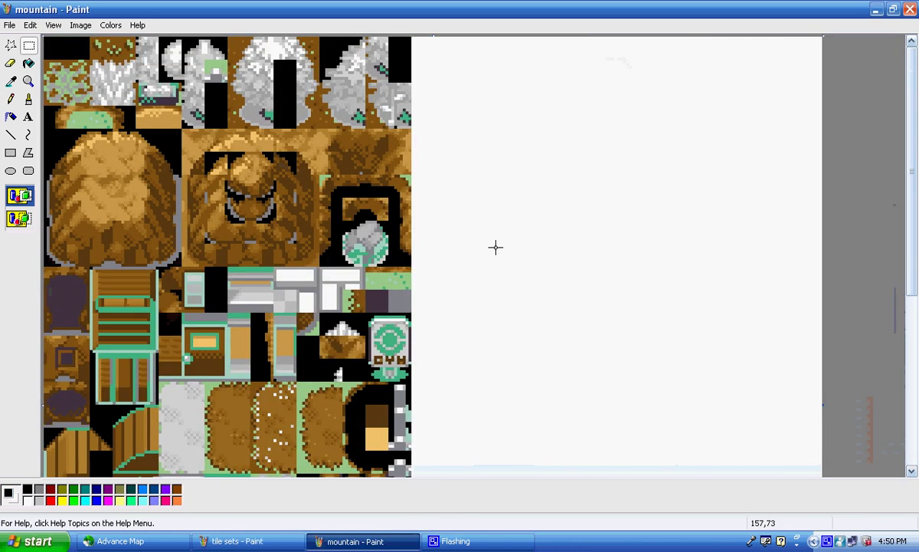
pyautogui.rightClick(508, 224)
pyautogui.click(529, 253)
pyautogui.moveTo(143, 107); pyautogui.dragTo(585, 218)
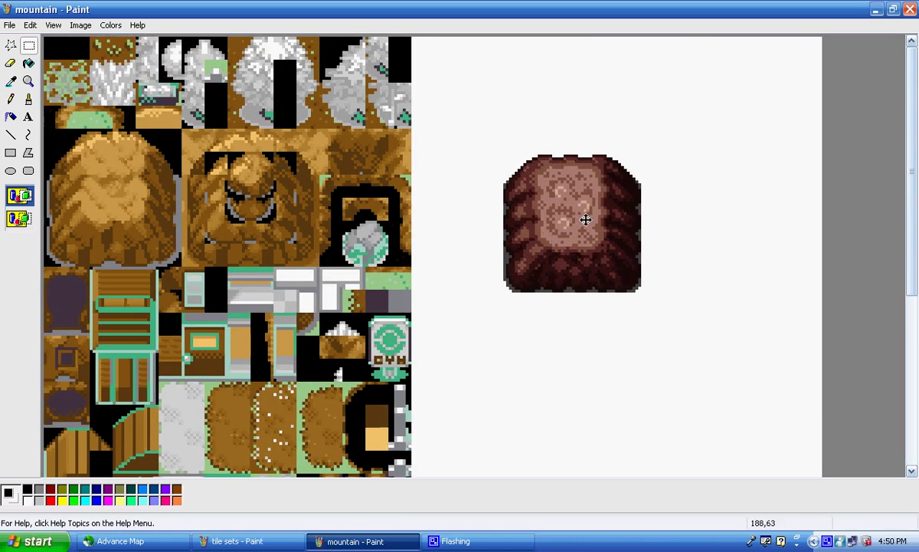
pyautogui.click(27, 221)
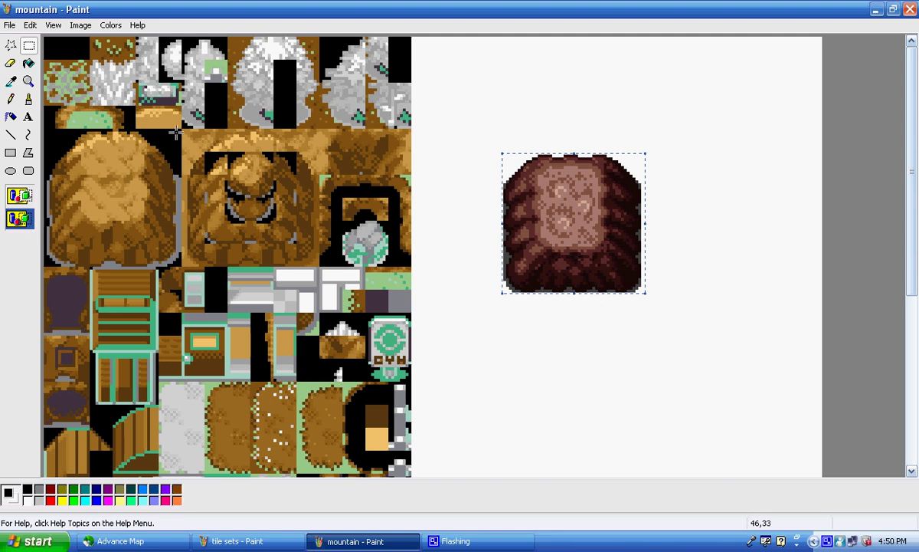
pyautogui.moveTo(182, 129); pyautogui.dragTo(30, 263)
pyautogui.moveTo(68, 221); pyautogui.dragTo(680, 231)
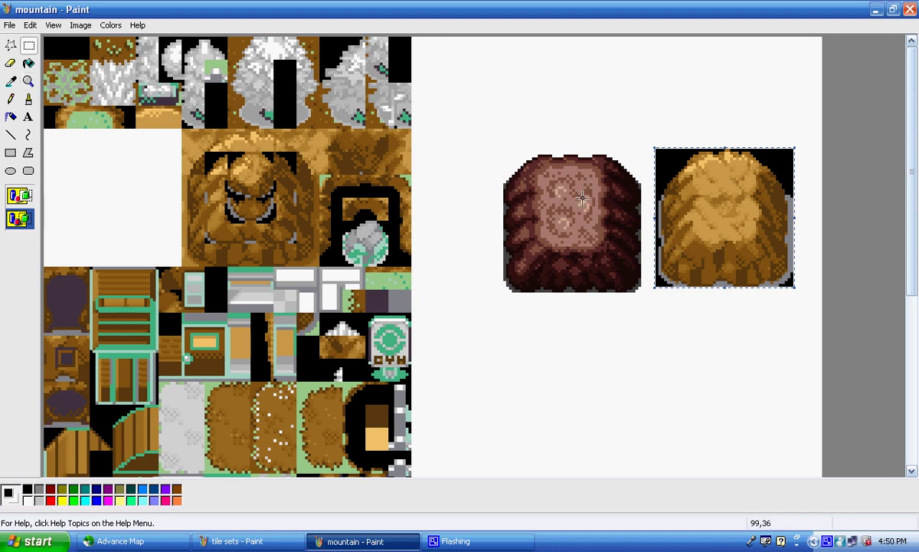
# Step: Sample gold and tan from the tan tile and turn the reddish rock tile's pinkish centre golden
pyautogui.click(10, 81)
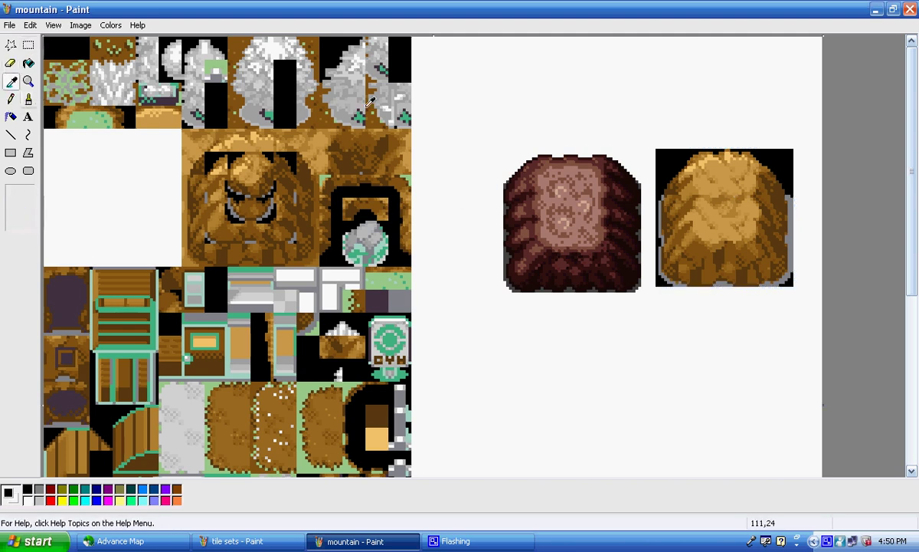
pyautogui.click(547, 186)
pyautogui.click(11, 82)
pyautogui.click(715, 153)
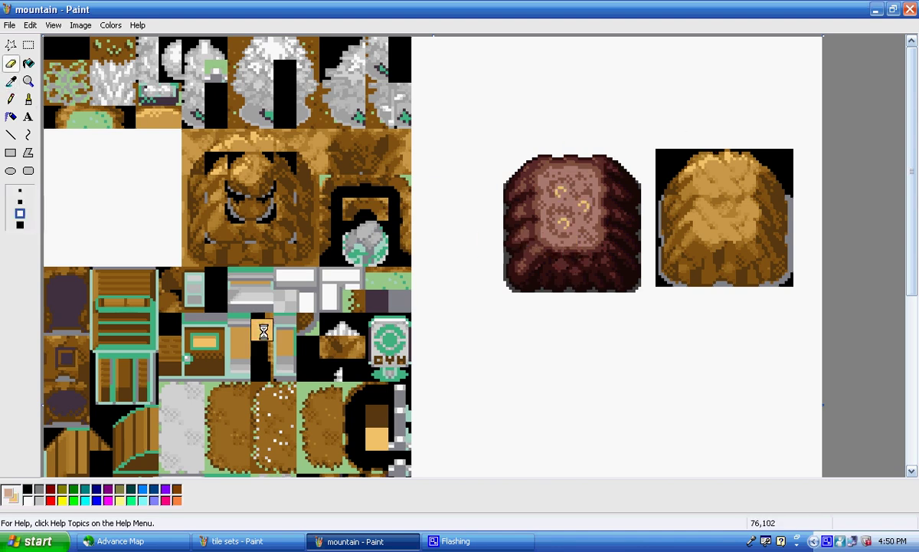
pyautogui.moveTo(254, 233)
pyautogui.mouseDown()
pyautogui.moveTo(272, 251)
pyautogui.moveTo(499, 236)
pyautogui.mouseUp()
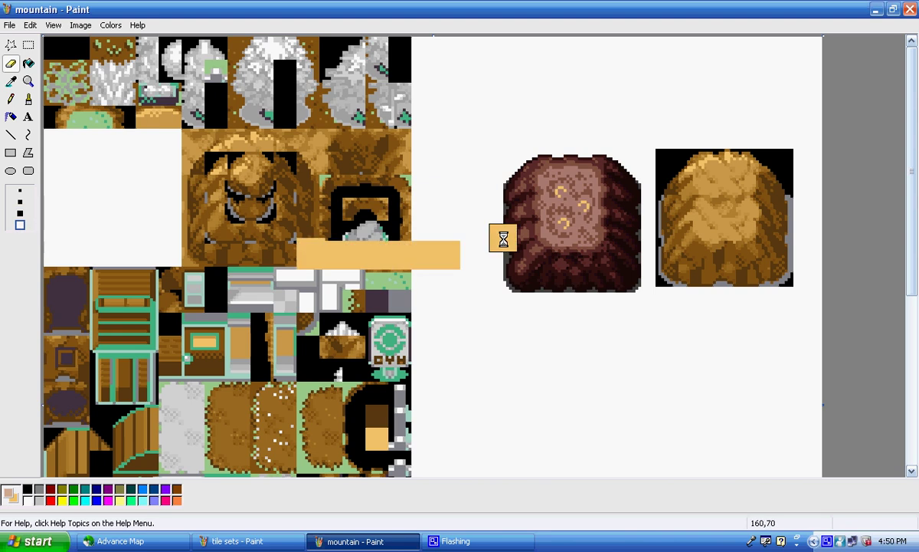
pyautogui.hotkey('ctrl', 'z')
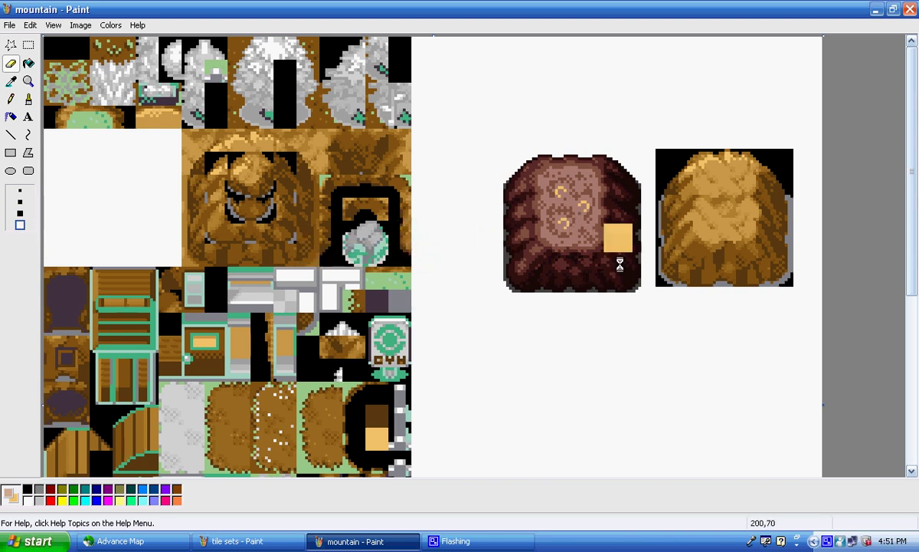
pyautogui.click(12, 81)
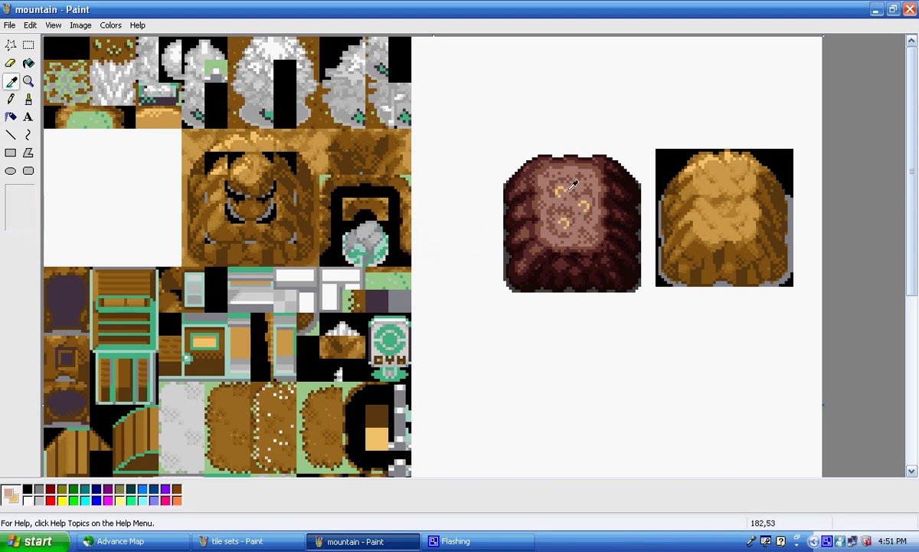
pyautogui.click(509, 159)
pyautogui.click(10, 81)
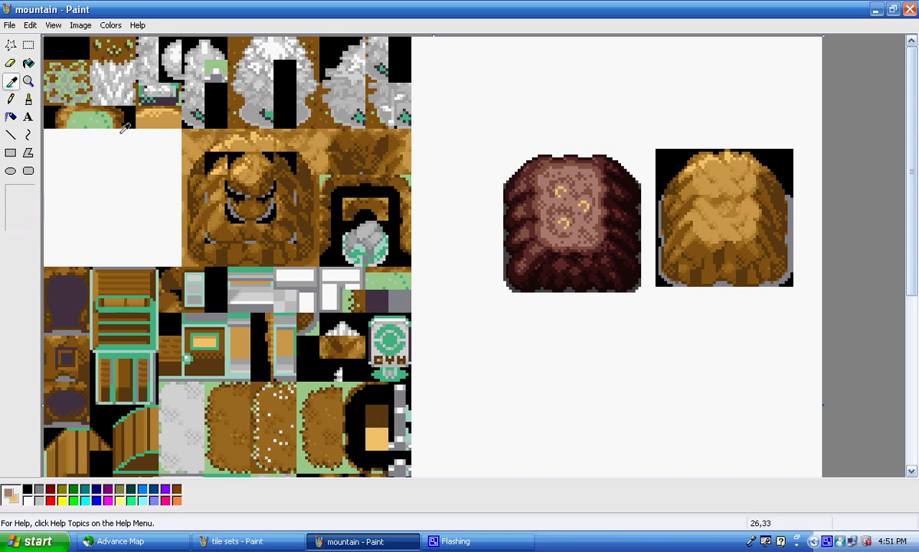
pyautogui.click(723, 164)
pyautogui.moveTo(616, 195)
pyautogui.mouseDown()
pyautogui.moveTo(571, 227)
pyautogui.moveTo(599, 177)
pyautogui.moveTo(576, 179)
pyautogui.moveTo(513, 219)
pyautogui.moveTo(555, 125)
pyautogui.moveTo(506, 235)
pyautogui.mouseUp()
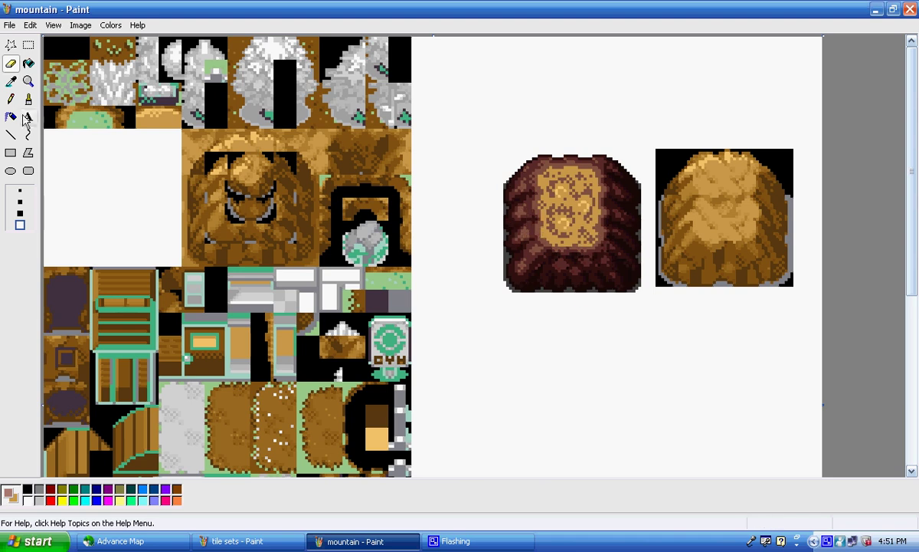
# Step: Replace the rock tile's centre colours and maroon top and left edges with tan shades
pyautogui.click(11, 81)
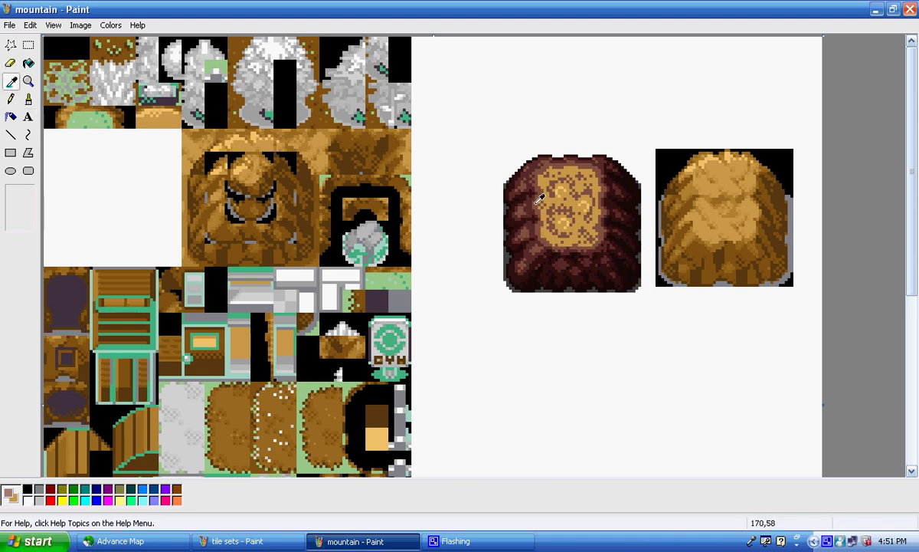
pyautogui.click(506, 185)
pyautogui.click(10, 80)
pyautogui.rightClick(695, 181)
pyautogui.moveTo(567, 184)
pyautogui.mouseDown()
pyautogui.moveTo(550, 236)
pyautogui.moveTo(583, 257)
pyautogui.moveTo(563, 218)
pyautogui.moveTo(529, 242)
pyautogui.moveTo(541, 156)
pyautogui.moveTo(553, 185)
pyautogui.moveTo(605, 190)
pyautogui.mouseUp()
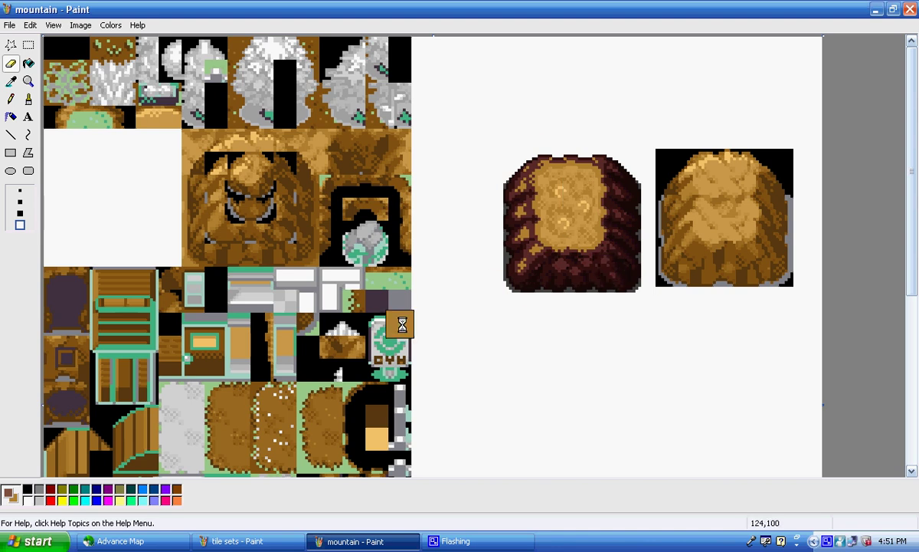
pyautogui.click(11, 81)
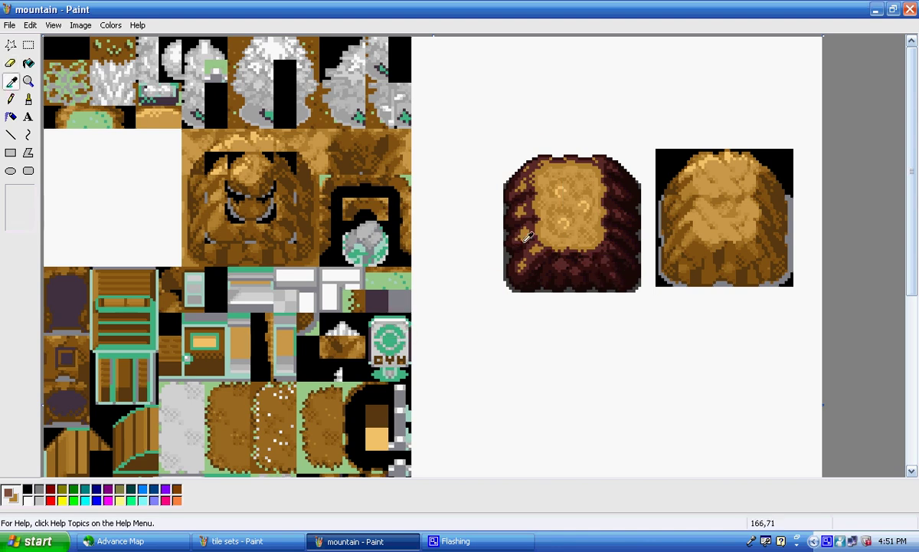
pyautogui.rightClick(239, 164)
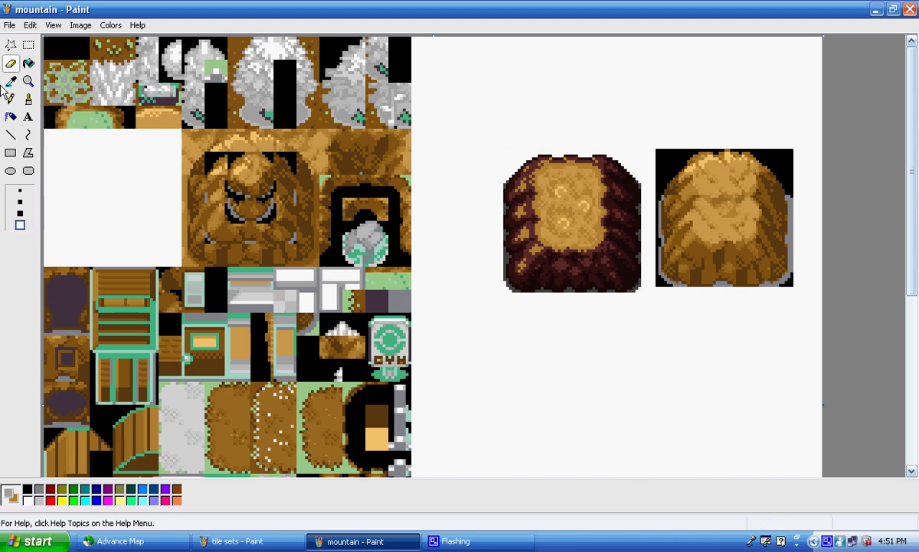
pyautogui.click(13, 84)
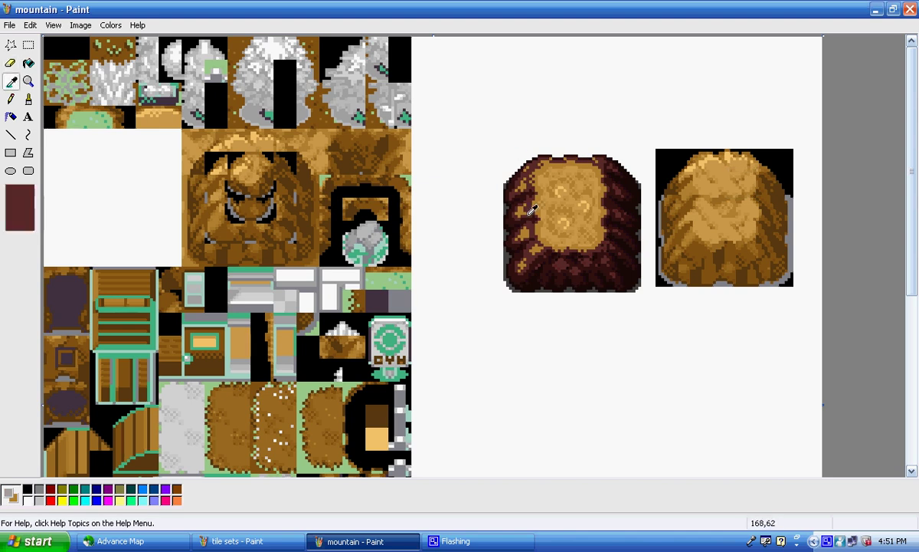
pyautogui.click(499, 198)
pyautogui.click(9, 84)
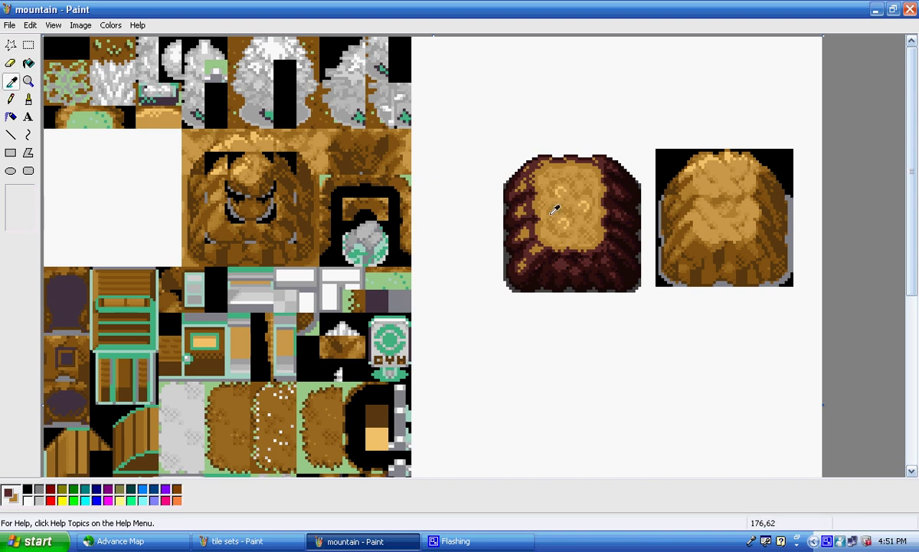
pyautogui.rightClick(694, 200)
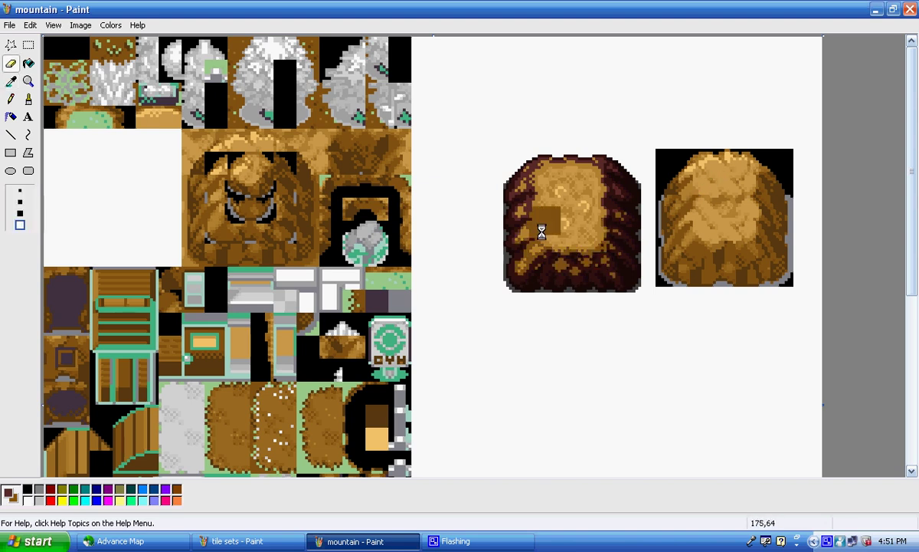
pyautogui.moveTo(542, 231)
pyautogui.mouseDown()
pyautogui.moveTo(526, 163)
pyautogui.moveTo(604, 111)
pyautogui.moveTo(627, 191)
pyautogui.mouseUp()
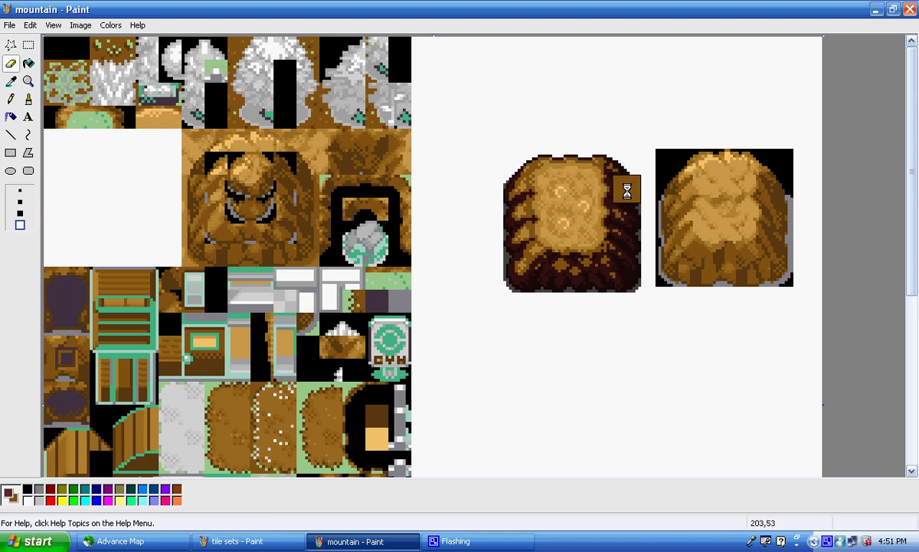
# Step: Scrub lighter brown from the tan tile over the rock tile's dark lower areas
pyautogui.click(10, 81)
pyautogui.click(544, 259)
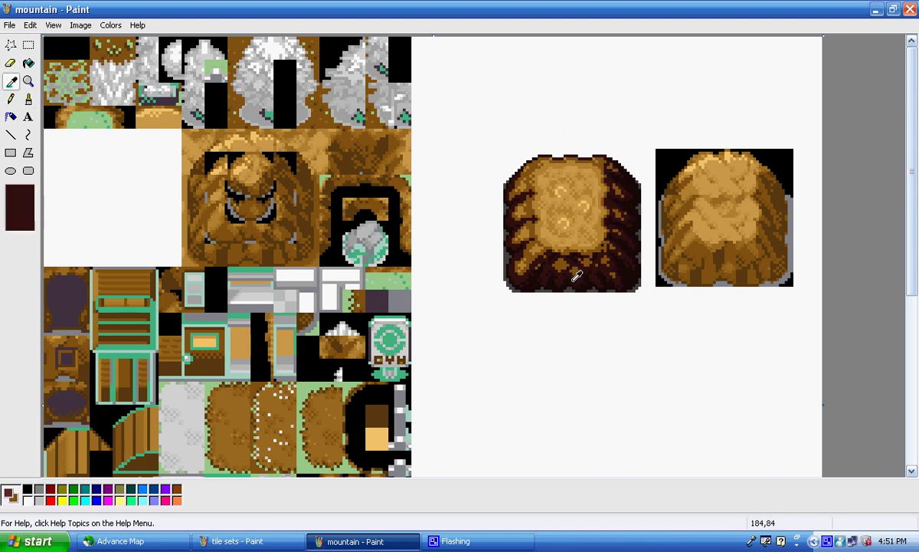
pyautogui.click(11, 83)
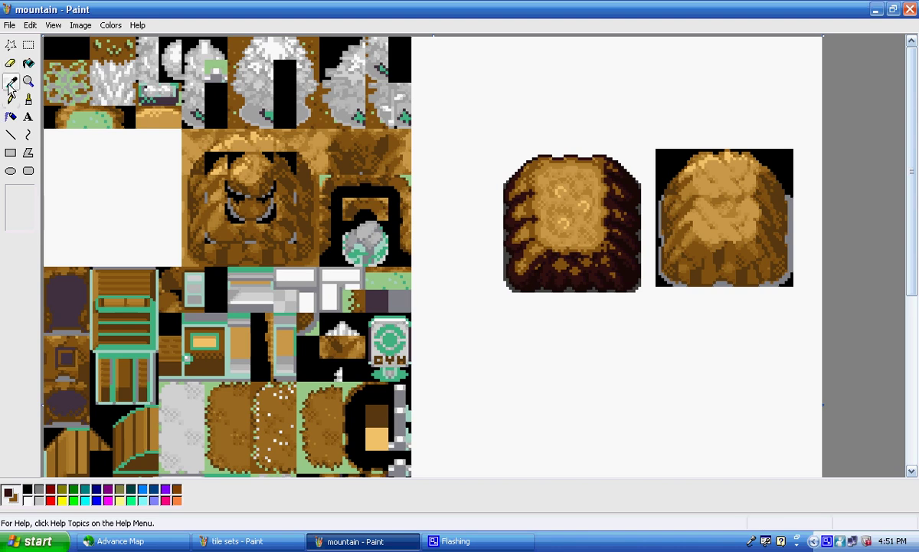
pyautogui.click(689, 238)
pyautogui.moveTo(566, 246)
pyautogui.mouseDown()
pyautogui.moveTo(525, 279)
pyautogui.moveTo(519, 240)
pyautogui.moveTo(539, 203)
pyautogui.moveTo(581, 273)
pyautogui.moveTo(626, 271)
pyautogui.moveTo(627, 282)
pyautogui.moveTo(616, 246)
pyautogui.moveTo(594, 233)
pyautogui.moveTo(621, 140)
pyautogui.mouseUp()
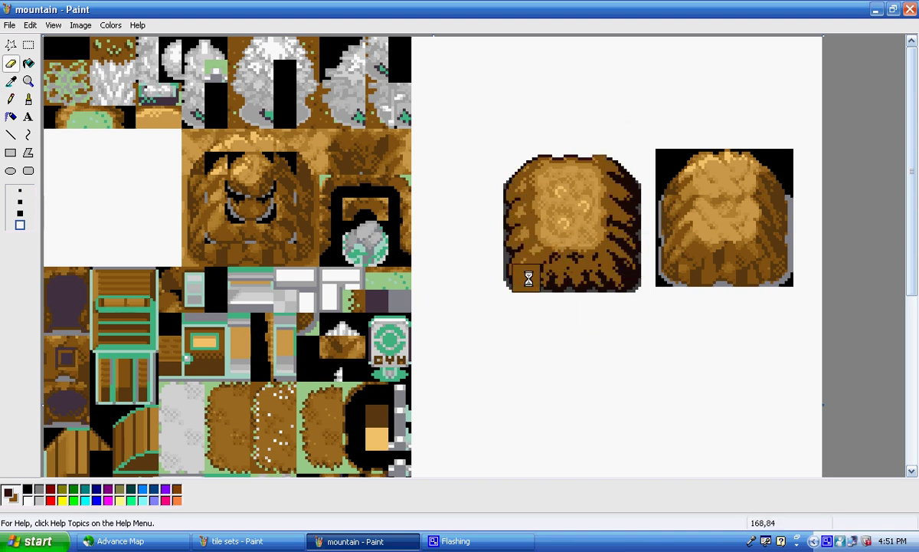
pyautogui.hotkey('ctrl', 'z')
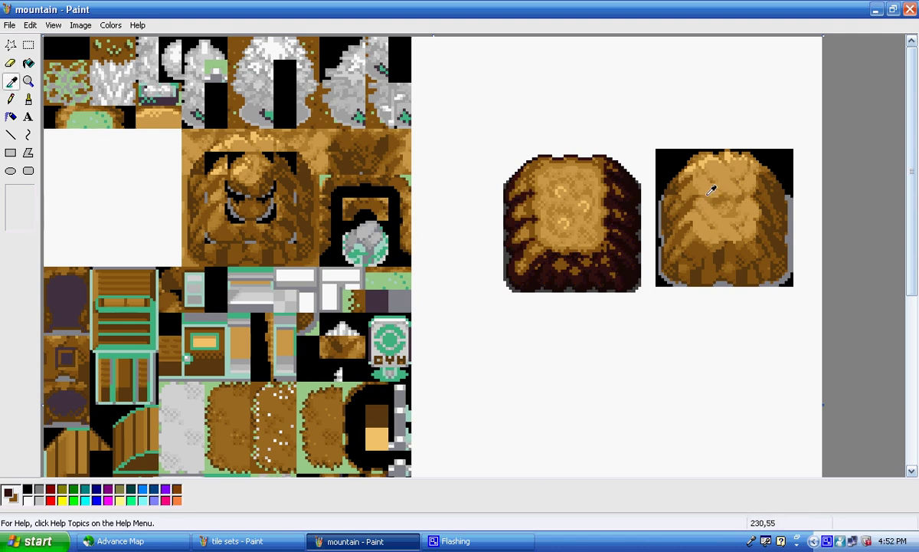
pyautogui.click(711, 190)
pyautogui.moveTo(580, 212)
pyautogui.mouseDown()
pyautogui.moveTo(610, 221)
pyautogui.moveTo(635, 246)
pyautogui.moveTo(608, 227)
pyautogui.moveTo(537, 273)
pyautogui.moveTo(538, 181)
pyautogui.moveTo(607, 226)
pyautogui.moveTo(634, 264)
pyautogui.moveTo(520, 280)
pyautogui.moveTo(629, 267)
pyautogui.moveTo(509, 224)
pyautogui.mouseUp()
pyautogui.click(11, 81)
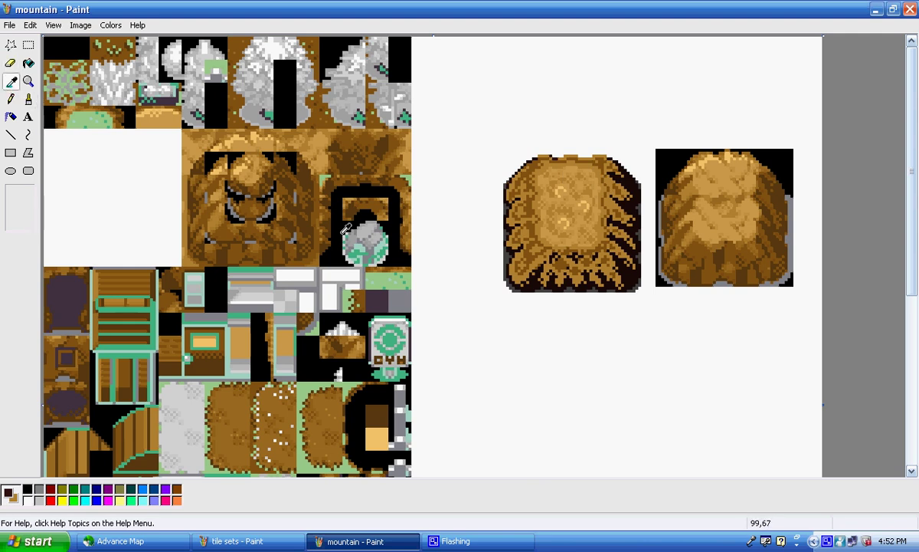
# Step: Turn the black pixels on the recoloured tile brown, using brown sampled from the tan tile
pyautogui.click(598, 254)
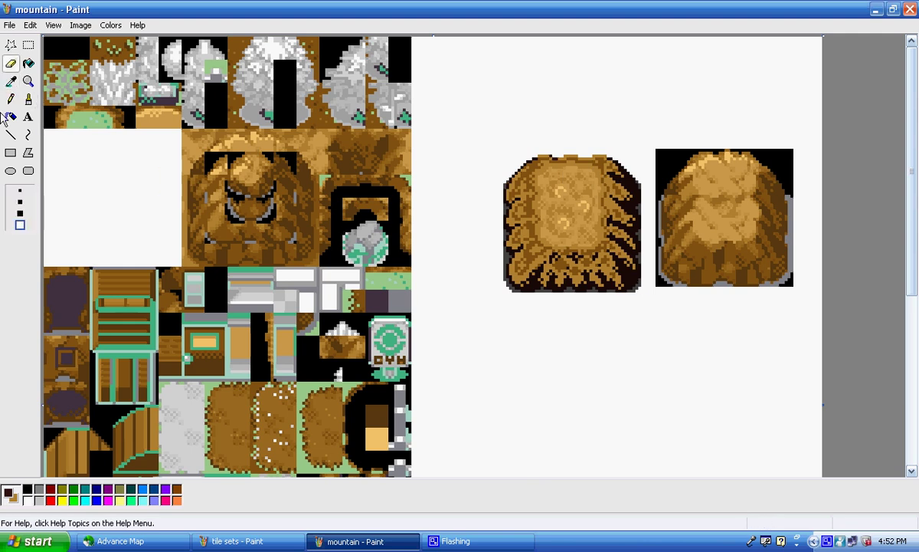
pyautogui.click(10, 81)
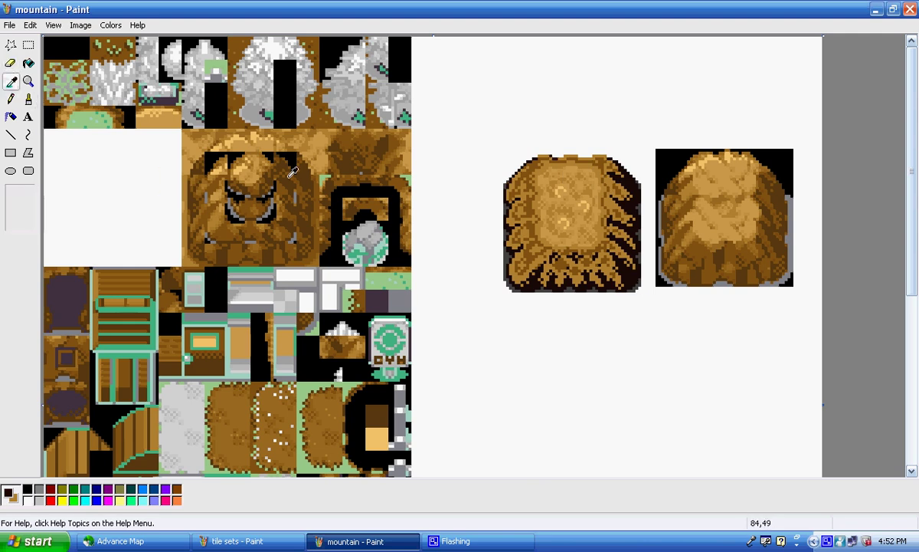
pyautogui.rightClick(699, 269)
pyautogui.moveTo(650, 257)
pyautogui.mouseDown()
pyautogui.moveTo(616, 295)
pyautogui.moveTo(610, 252)
pyautogui.moveTo(567, 294)
pyautogui.moveTo(567, 240)
pyautogui.moveTo(539, 288)
pyautogui.moveTo(537, 266)
pyautogui.moveTo(527, 286)
pyautogui.moveTo(536, 196)
pyautogui.moveTo(524, 194)
pyautogui.moveTo(548, 143)
pyautogui.moveTo(571, 219)
pyautogui.moveTo(646, 160)
pyautogui.moveTo(627, 224)
pyautogui.moveTo(531, 181)
pyautogui.moveTo(563, 151)
pyautogui.moveTo(552, 205)
pyautogui.moveTo(555, 167)
pyautogui.mouseUp()
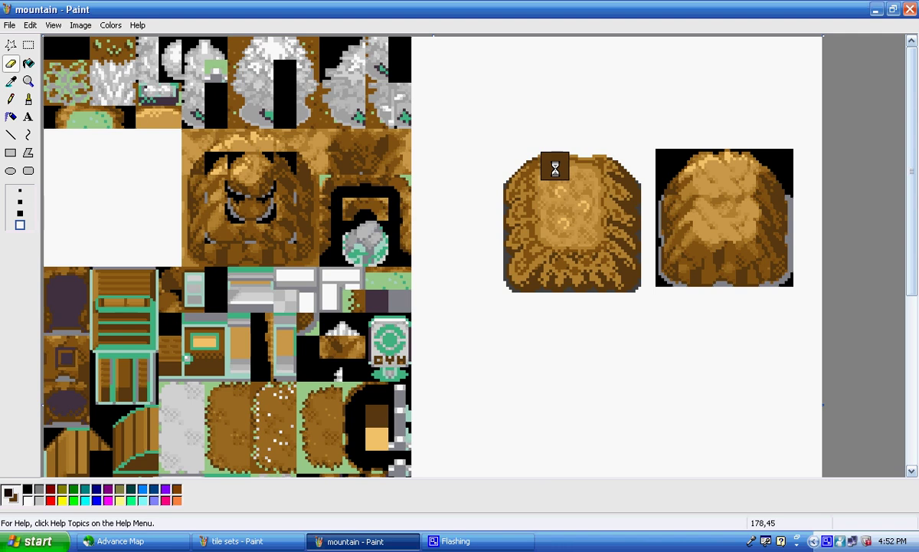
pyautogui.click(11, 99)
# Step: Sample edge colours from both tiles for the recoloured block's lower corners
pyautogui.click(11, 81)
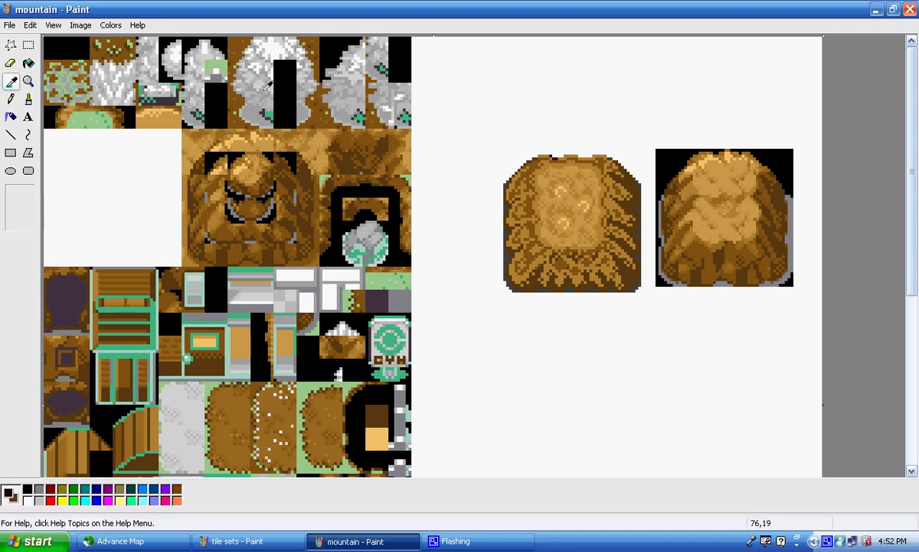
pyautogui.click(561, 157)
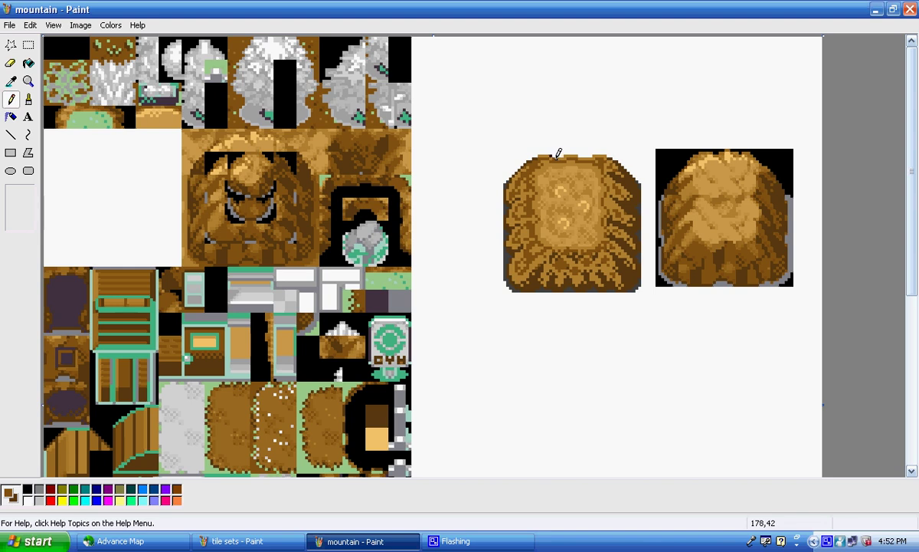
pyautogui.click(15, 83)
pyautogui.click(472, 116)
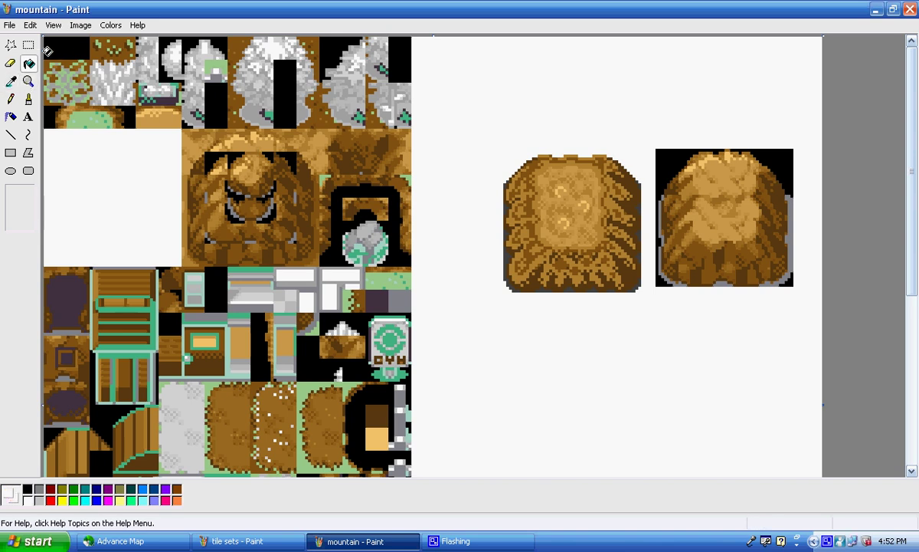
pyautogui.click(10, 81)
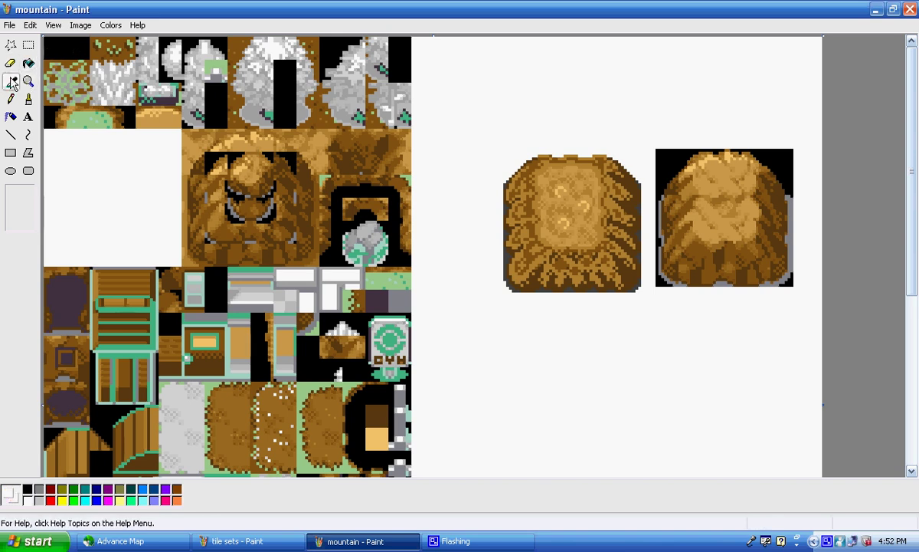
pyautogui.click(494, 259)
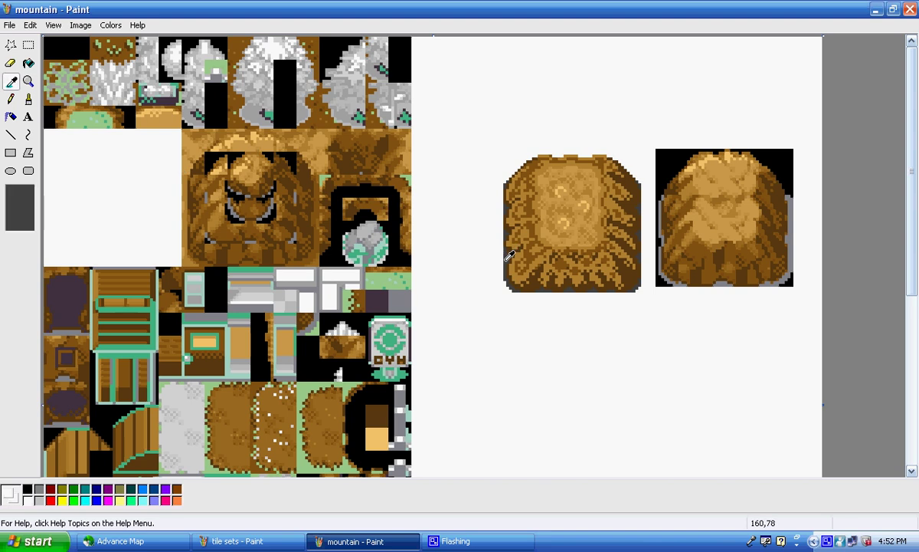
pyautogui.click(11, 82)
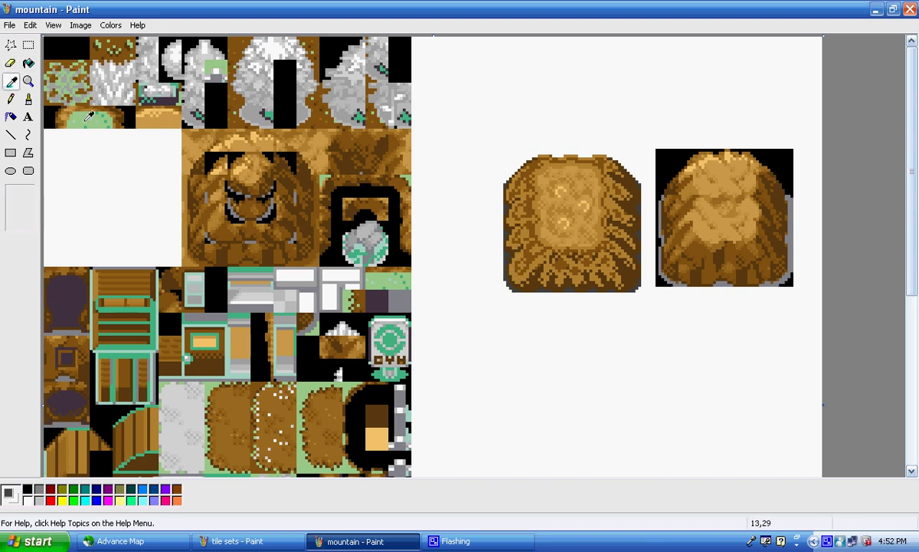
pyautogui.click(723, 280)
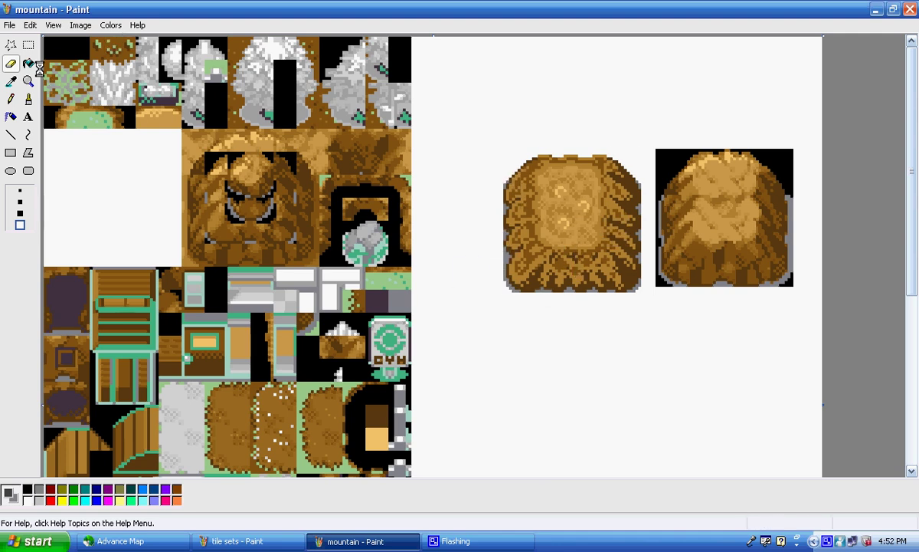
# Step: Take the blank canvas white as the colour and switch to the Eraser
pyautogui.click(11, 80)
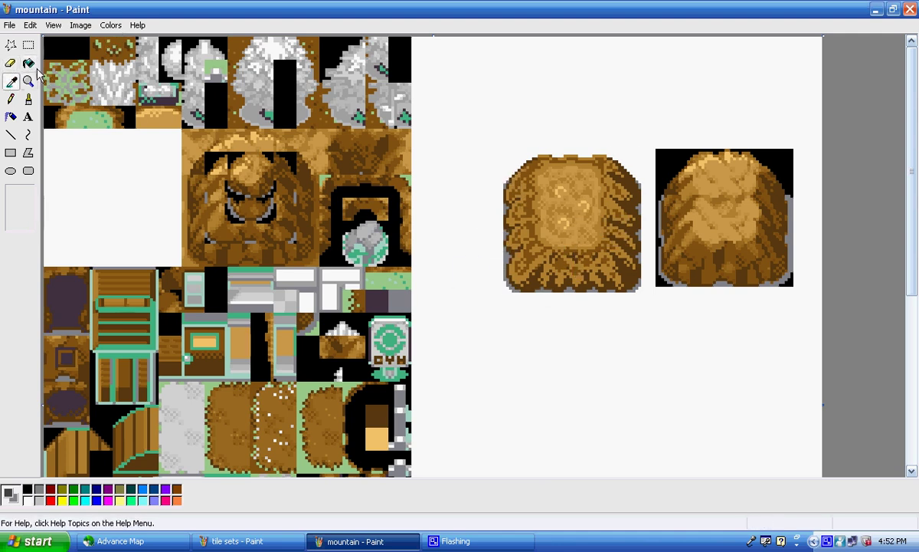
pyautogui.click(440, 121)
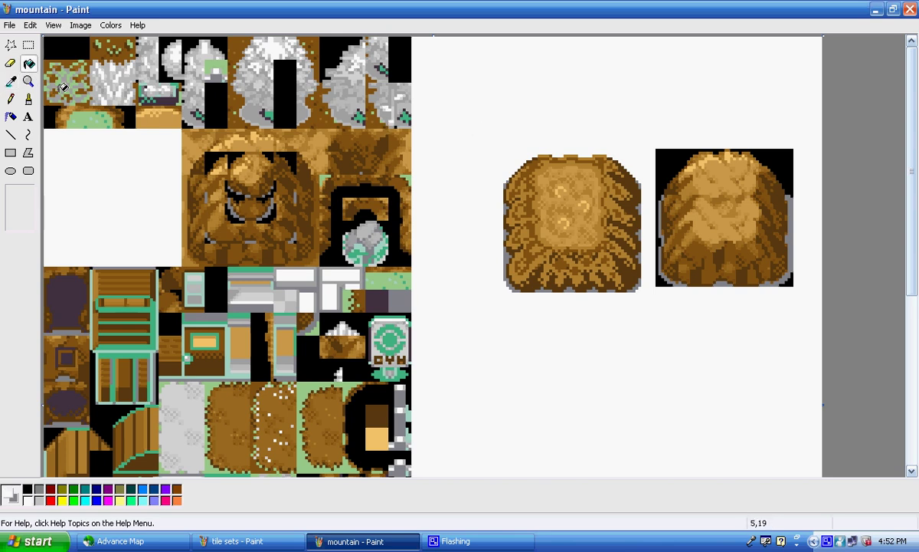
pyautogui.click(13, 81)
pyautogui.click(459, 96)
pyautogui.click(12, 67)
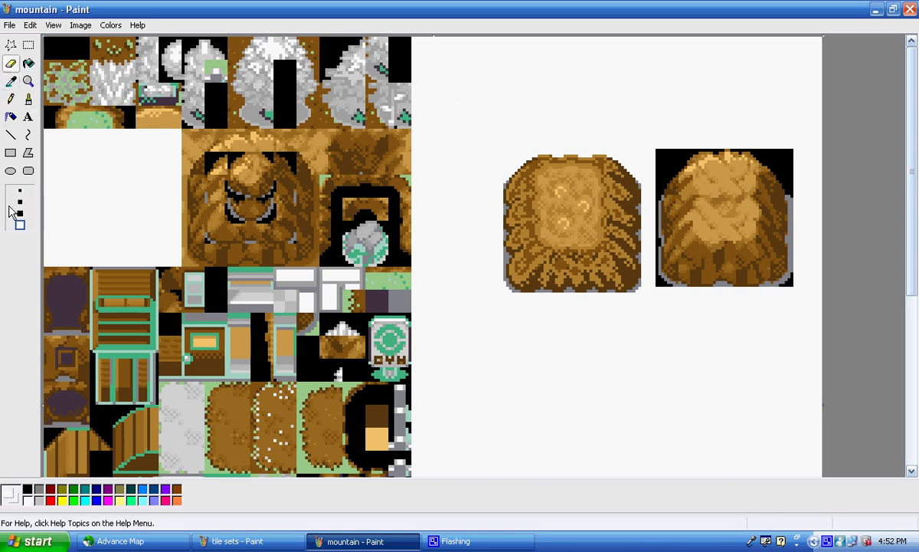
# Step: Turn the right-hand tan rock tile into a solid black square, using black from its corner
pyautogui.click(11, 83)
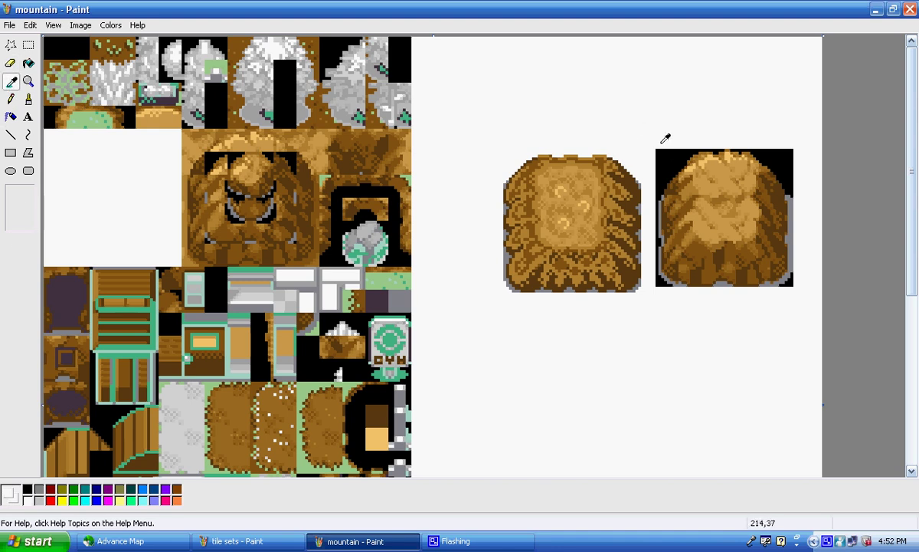
pyautogui.rightClick(670, 150)
pyautogui.moveTo(664, 165)
pyautogui.mouseDown()
pyautogui.moveTo(698, 158)
pyautogui.moveTo(749, 169)
pyautogui.moveTo(669, 191)
pyautogui.moveTo(668, 272)
pyautogui.moveTo(783, 268)
pyautogui.moveTo(780, 208)
pyautogui.moveTo(765, 179)
pyautogui.moveTo(760, 220)
pyautogui.moveTo(712, 254)
pyautogui.moveTo(699, 232)
pyautogui.moveTo(716, 222)
pyautogui.moveTo(736, 184)
pyautogui.mouseUp()
pyautogui.click(27, 65)
pyautogui.click(11, 82)
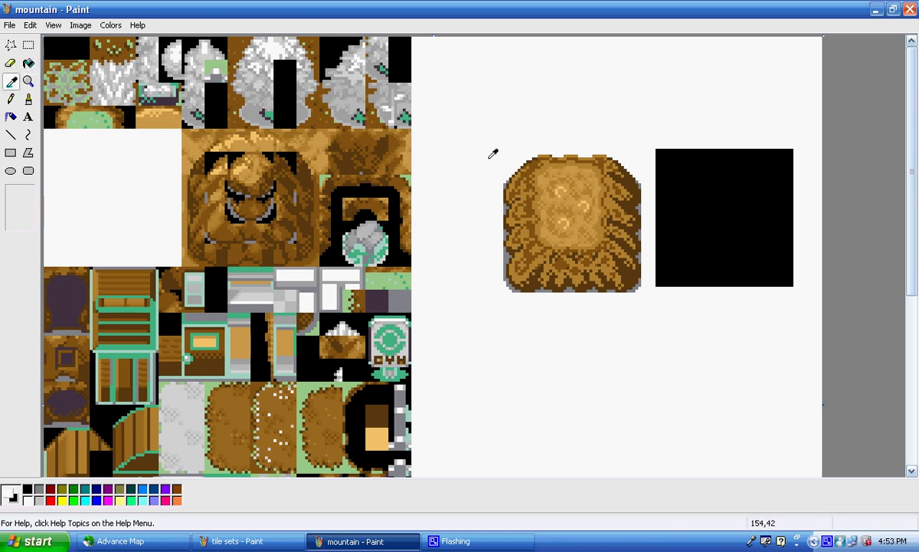
pyautogui.click(497, 133)
pyautogui.click(11, 80)
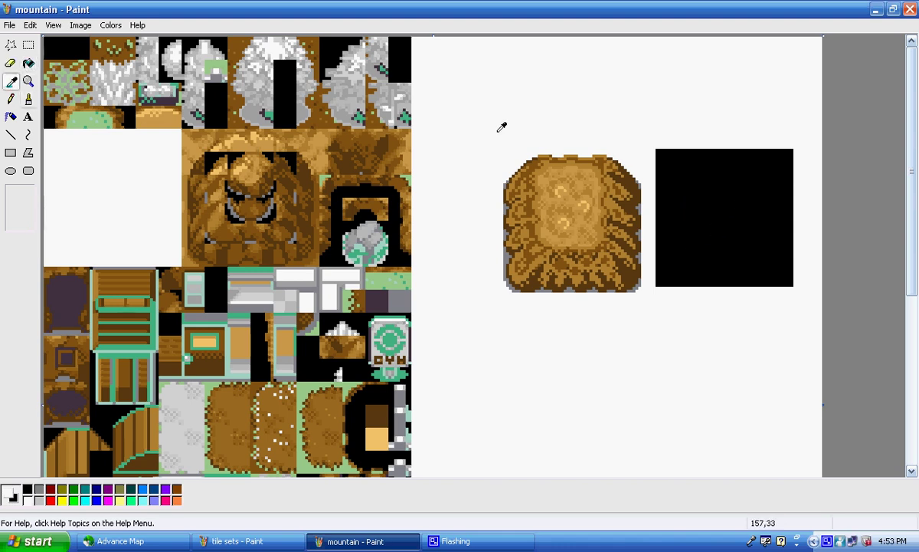
pyautogui.click(538, 96)
pyautogui.click(25, 46)
# Step: Move the brown rock onto the black square, then place it in the tile sheet's empty slot
pyautogui.click(24, 46)
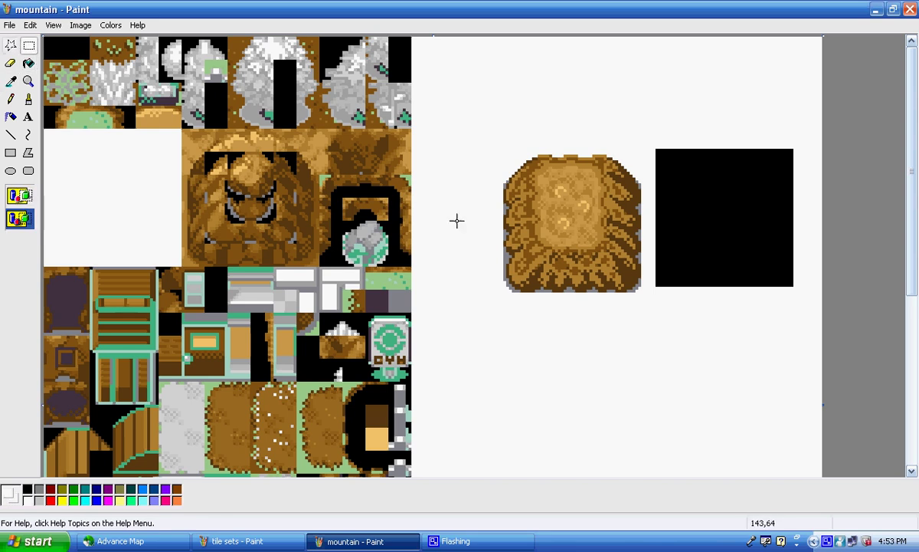
pyautogui.moveTo(459, 138); pyautogui.dragTo(647, 315)
pyautogui.moveTo(571, 280); pyautogui.dragTo(720, 270)
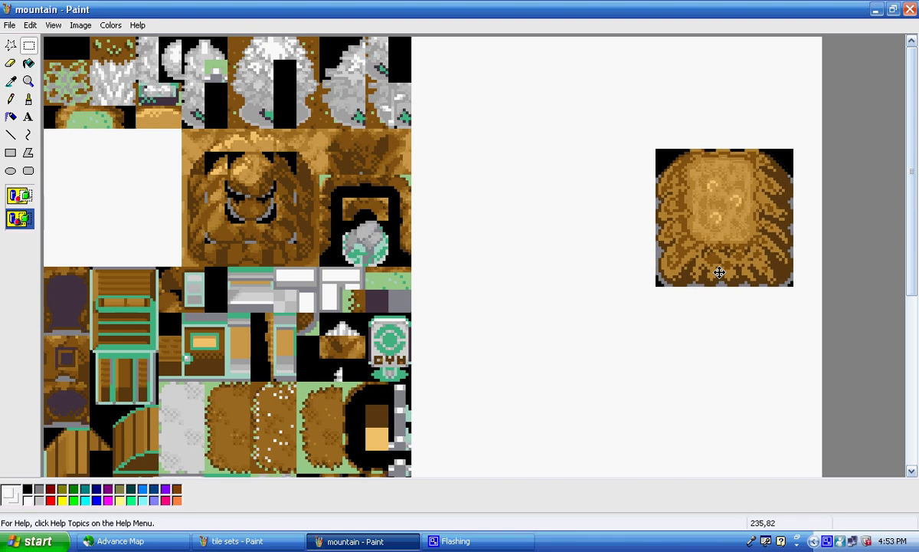
pyautogui.moveTo(582, 106); pyautogui.dragTo(802, 309)
pyautogui.moveTo(760, 261); pyautogui.dragTo(146, 240)
pyautogui.click(557, 309)
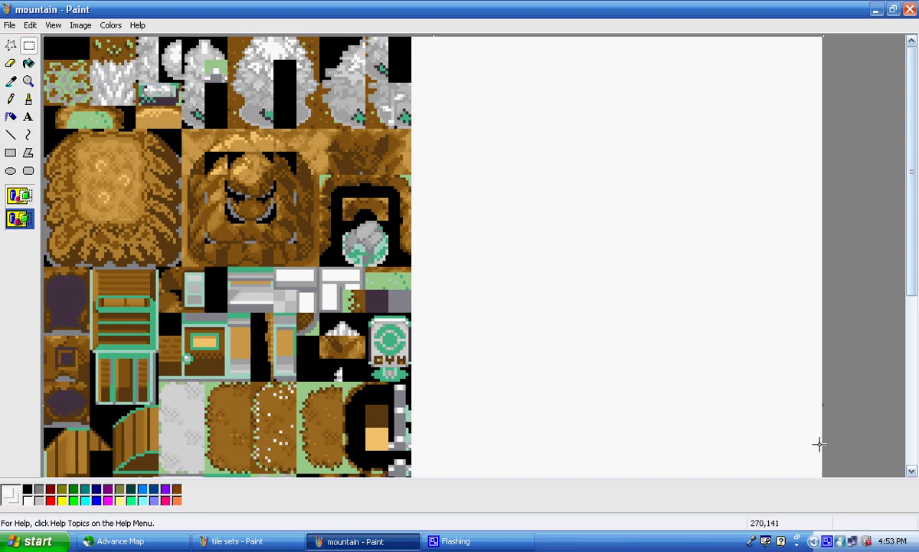
# Step: Shrink the canvas back to the tile sheet's width, save mountain, and close Paint's window
pyautogui.moveTo(823, 405); pyautogui.dragTo(413, 379)
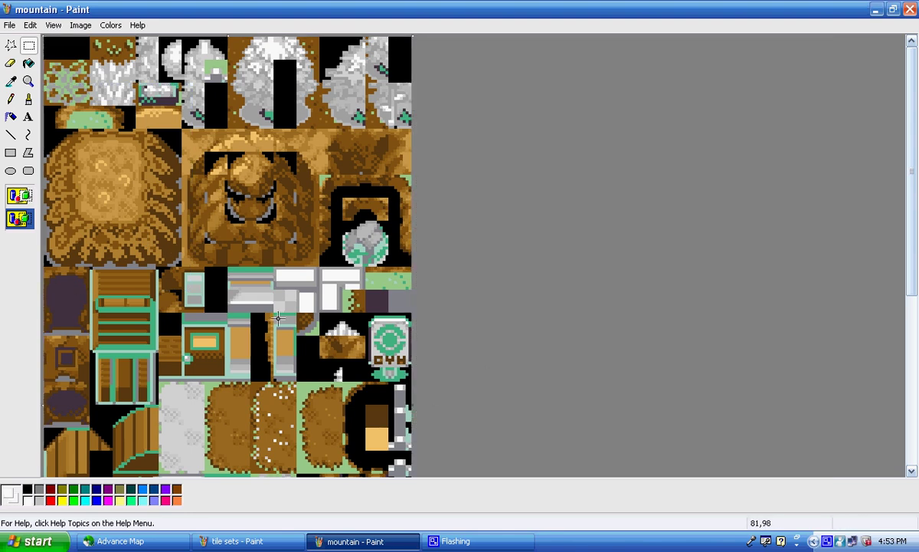
pyautogui.click(10, 25)
pyautogui.click(35, 66)
pyautogui.click(910, 9)
# Step: Minimise Paint and load the edited mountain bitmap as the block editor's tileset picture
pyautogui.click(876, 9)
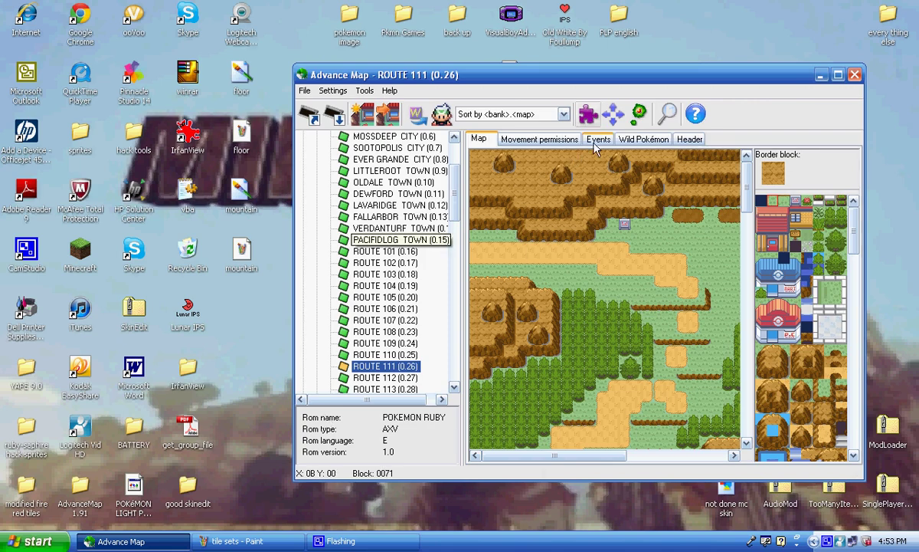
pyautogui.click(589, 114)
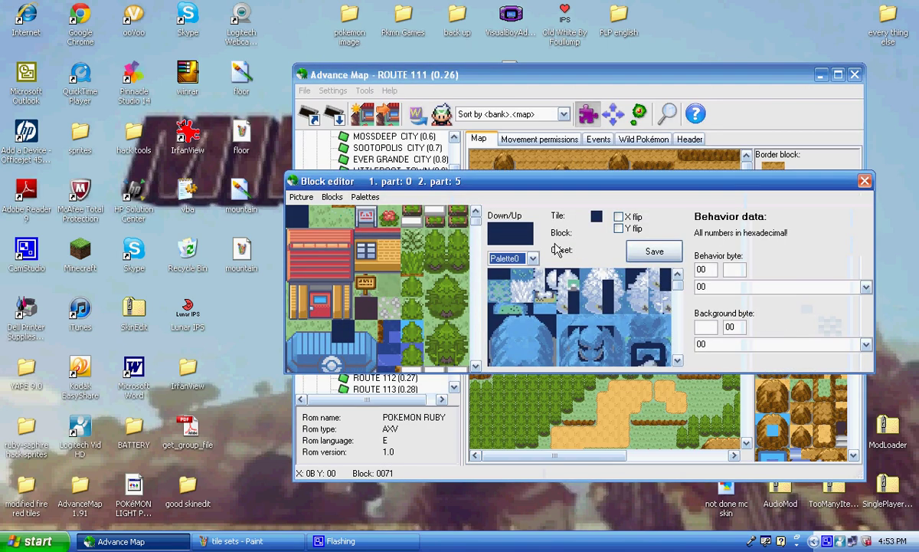
pyautogui.moveTo(396, 193); pyautogui.dragTo(412, 246)
pyautogui.click(317, 267)
pyautogui.click(322, 292)
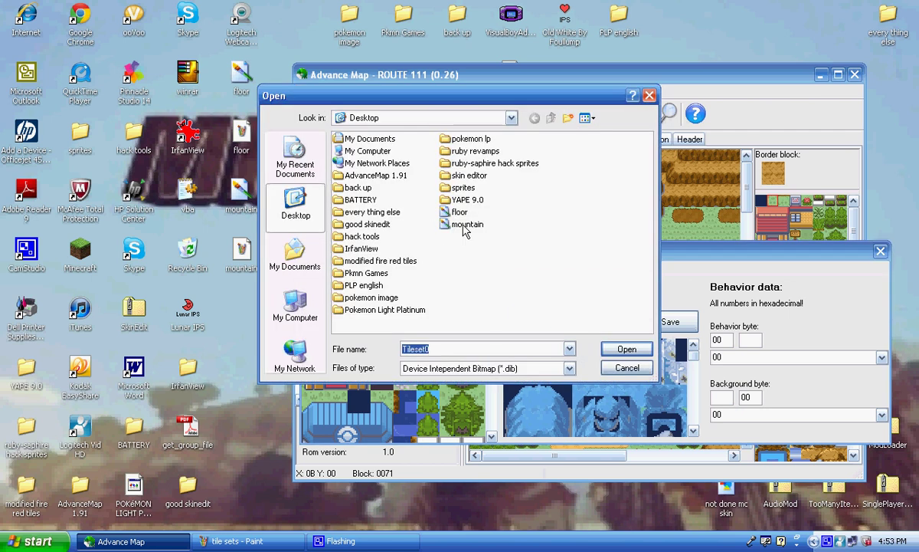
pyautogui.click(465, 225)
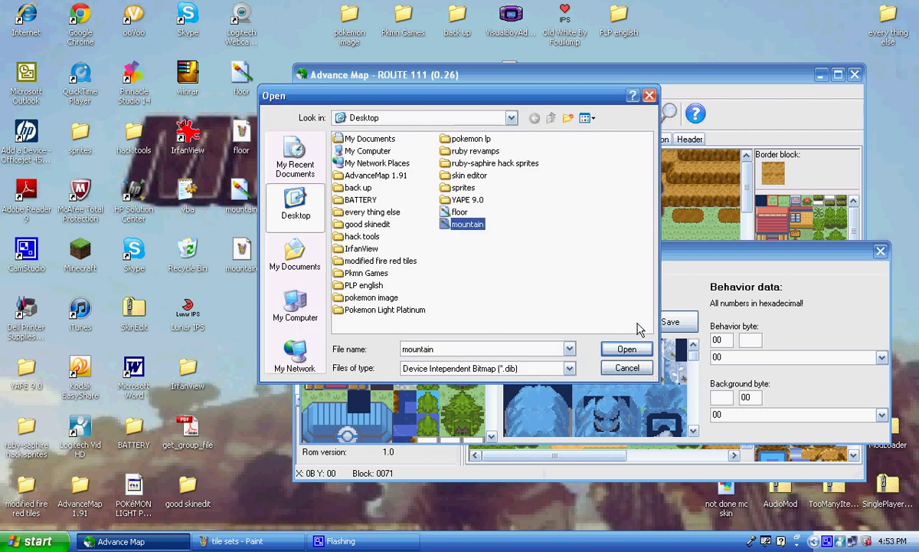
pyautogui.click(636, 348)
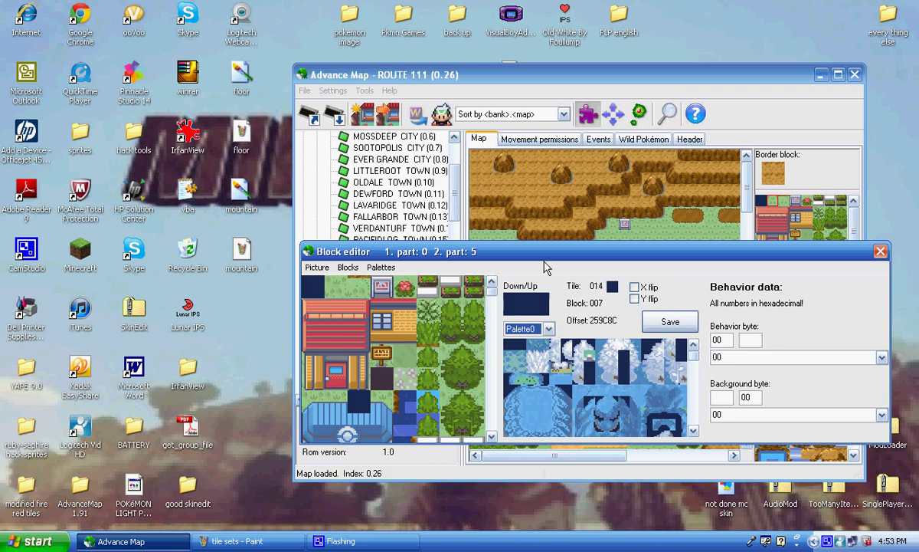
pyautogui.moveTo(540, 254); pyautogui.dragTo(529, 367)
# Step: Load the new blocks from the mountain tiles into Route 111 and close the block editor
pyautogui.click(304, 394)
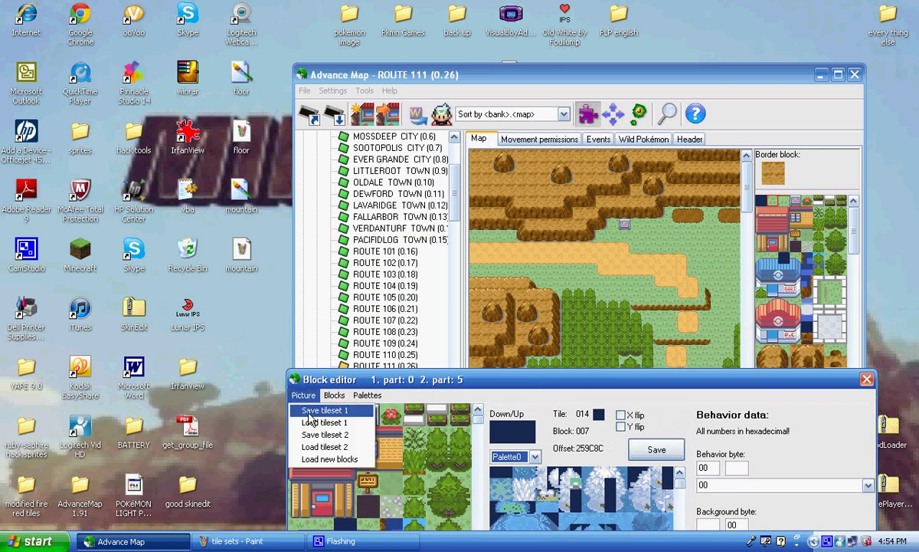
pyautogui.click(341, 459)
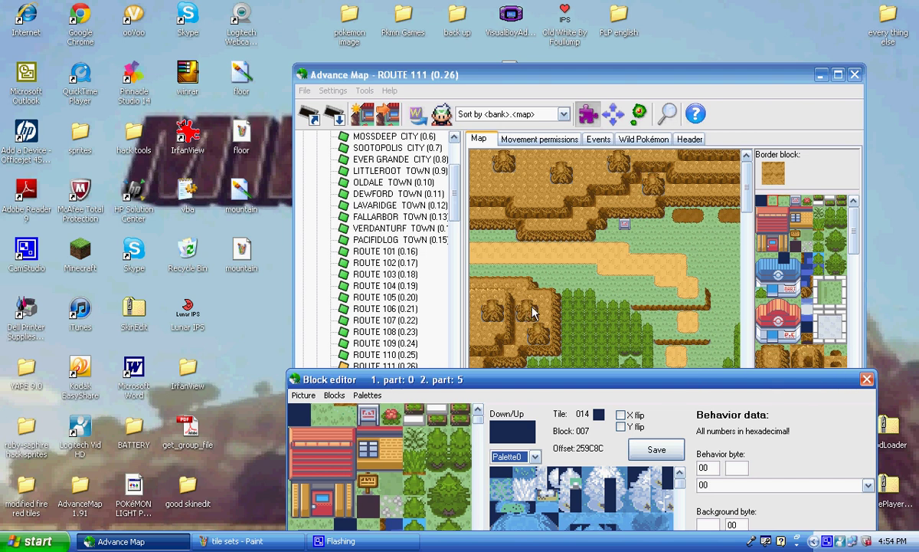
pyautogui.click(866, 379)
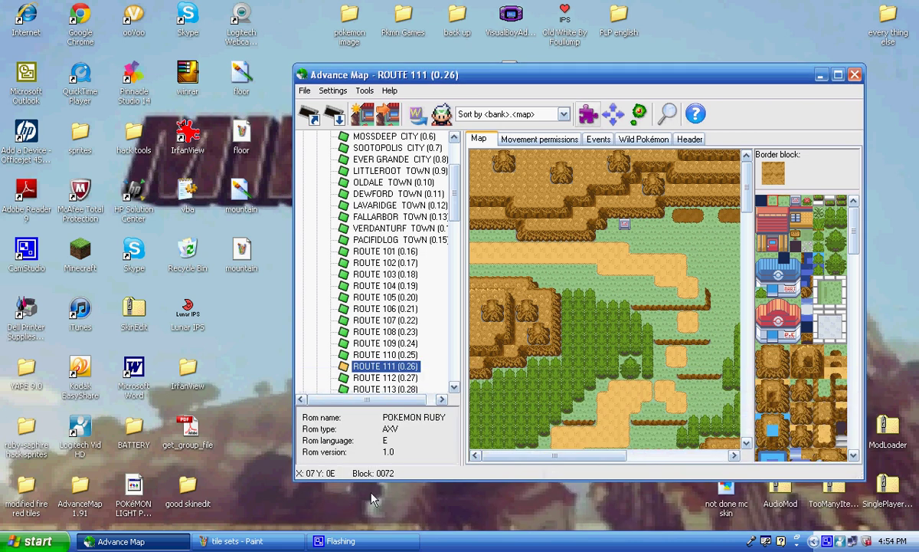
pyautogui.click(260, 541)
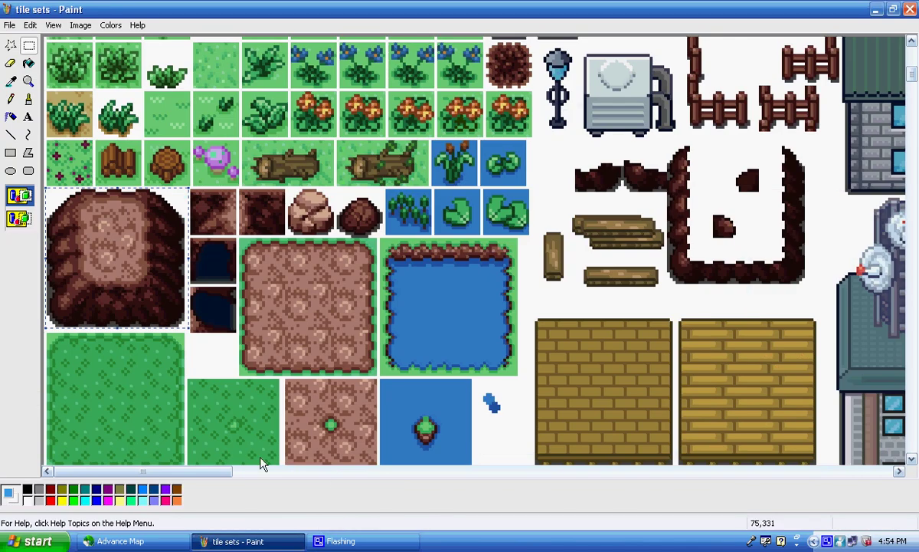
pyautogui.scroll(-5, 229, 314)
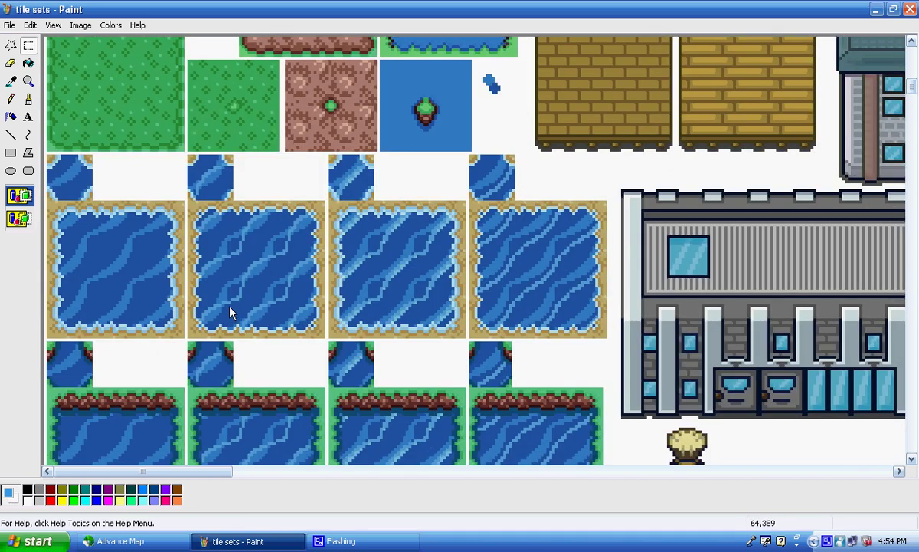
pyautogui.scroll(-15, 230, 313)
pyautogui.scroll(2, 261, 360)
pyautogui.scroll(2, 272, 376)
pyautogui.scroll(-15, 274, 384)
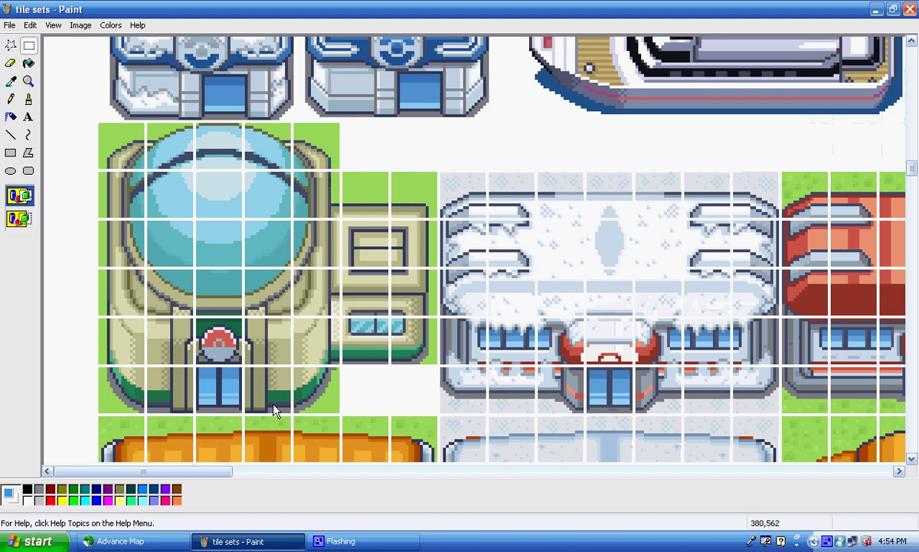
pyautogui.scroll(5, 254, 460)
pyautogui.click(276, 543)
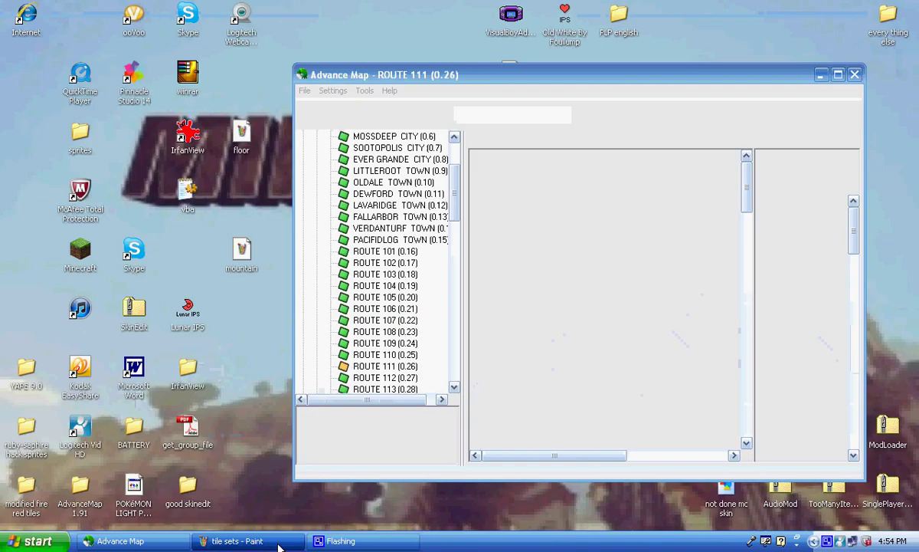
# Step: In the pokemon image folder, open the new tiles image in Paint, then close it
pyautogui.doubleClick(350, 17)
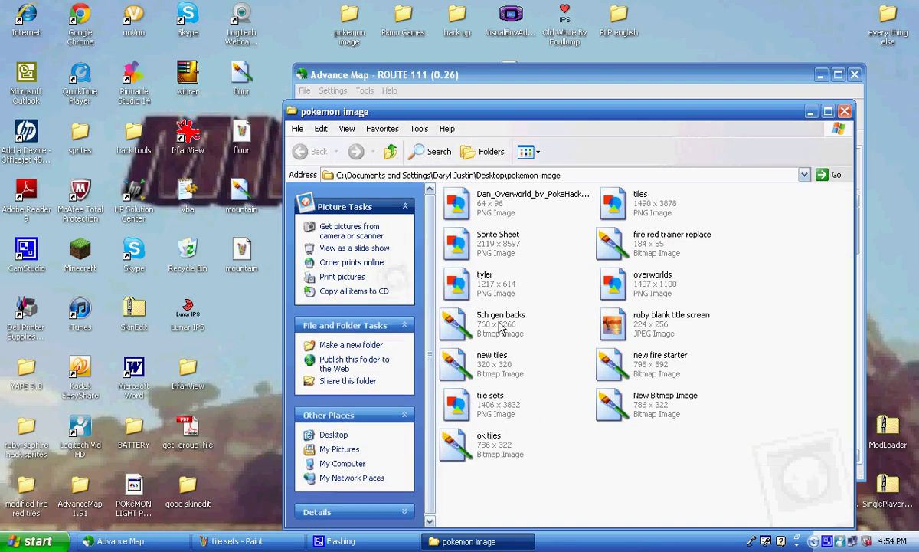
pyautogui.rightClick(494, 377)
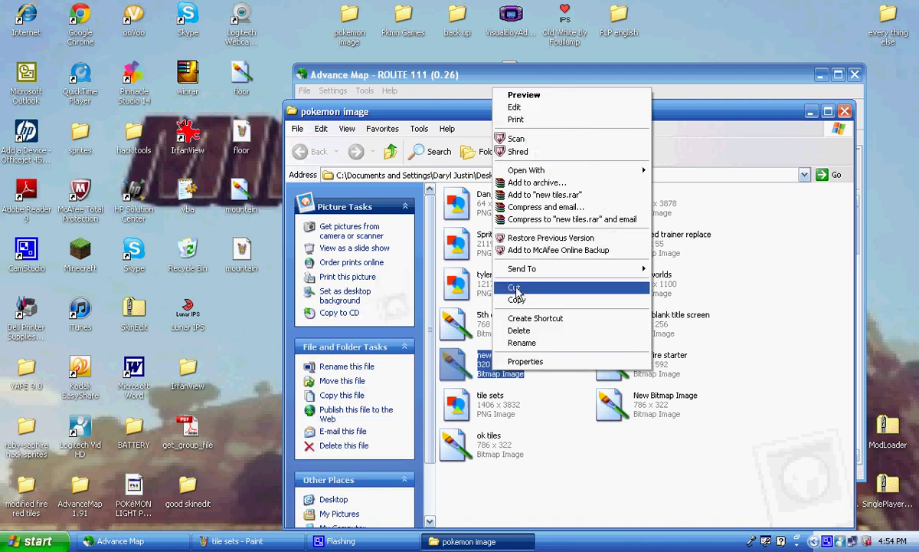
pyautogui.moveTo(549, 170)
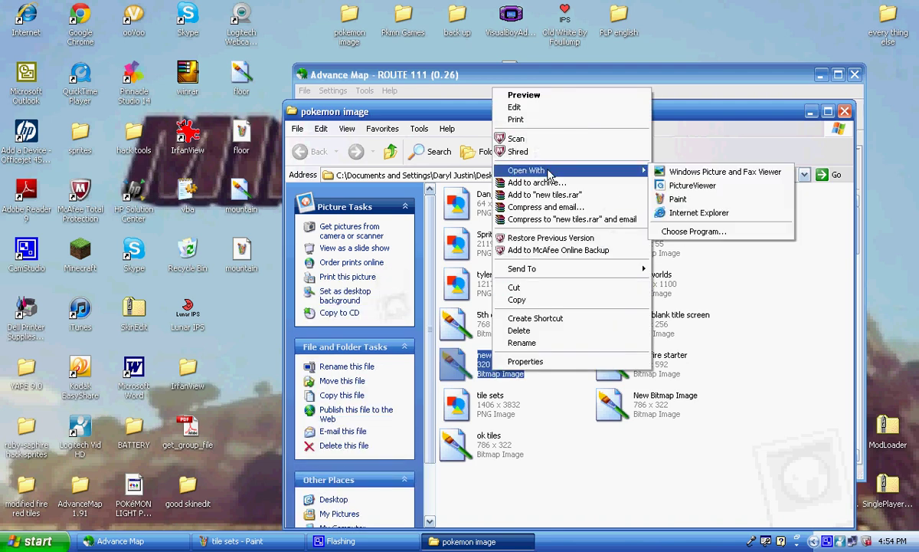
pyautogui.click(678, 198)
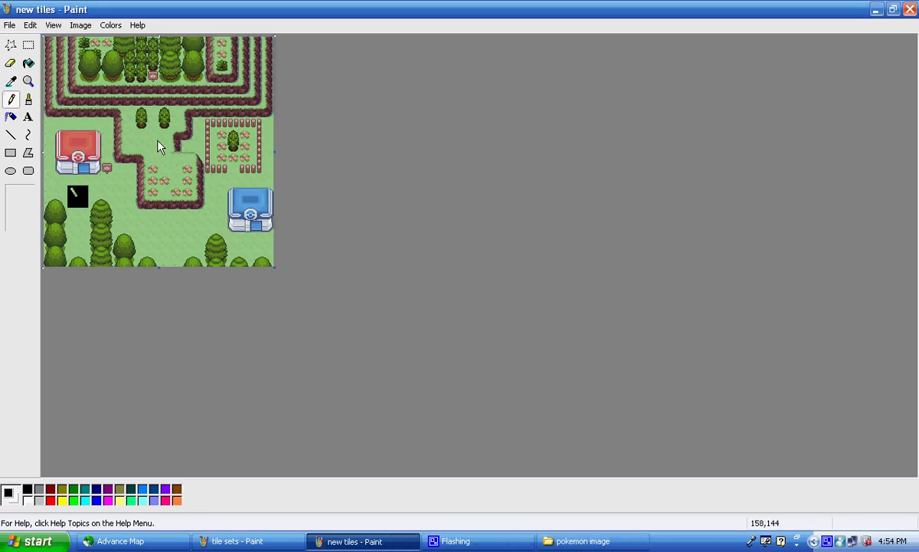
pyautogui.click(910, 9)
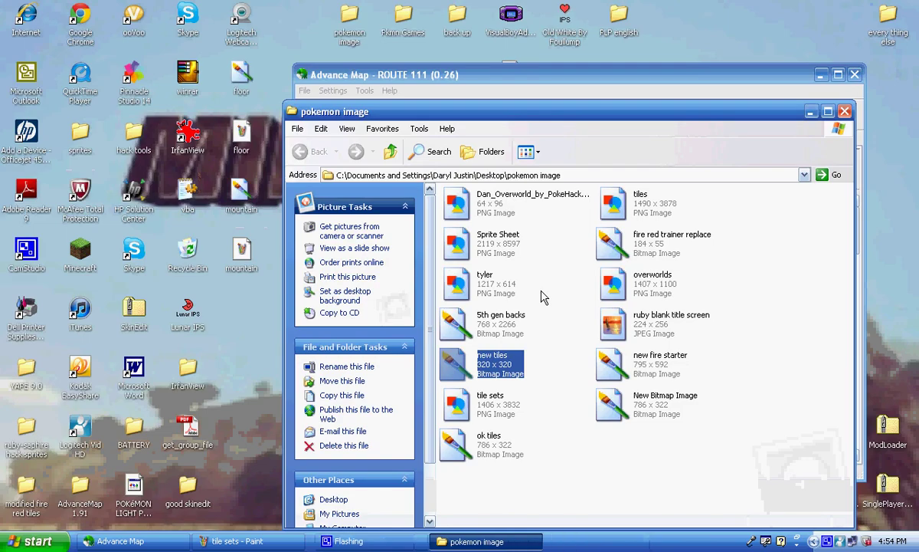
# Step: Open the ok tiles bitmap in Paint with Open With
pyautogui.rightClick(475, 426)
pyautogui.rightClick(483, 441)
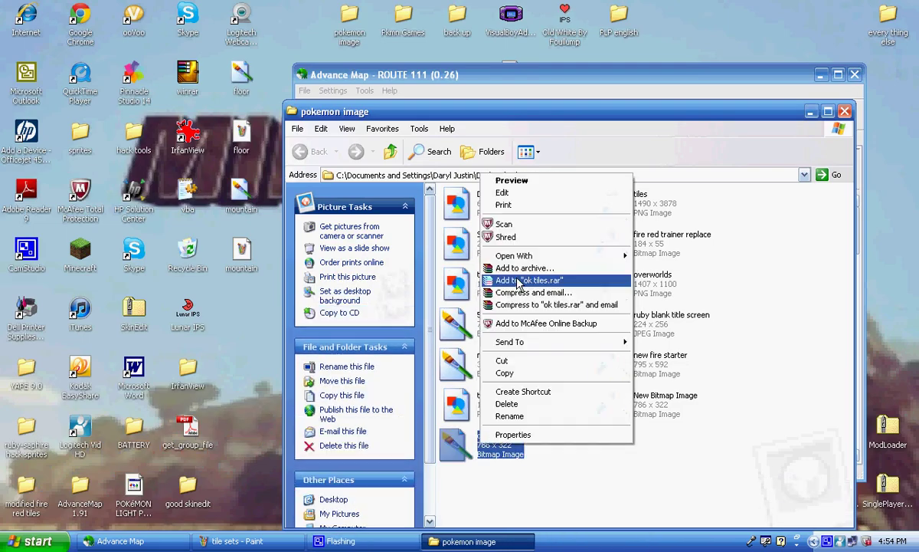
pyautogui.moveTo(598, 256)
pyautogui.click(662, 288)
# Step: Zoom the ok tiles sheet to 4x with rectangular selection active, glancing at Advance Map before returning
pyautogui.click(29, 45)
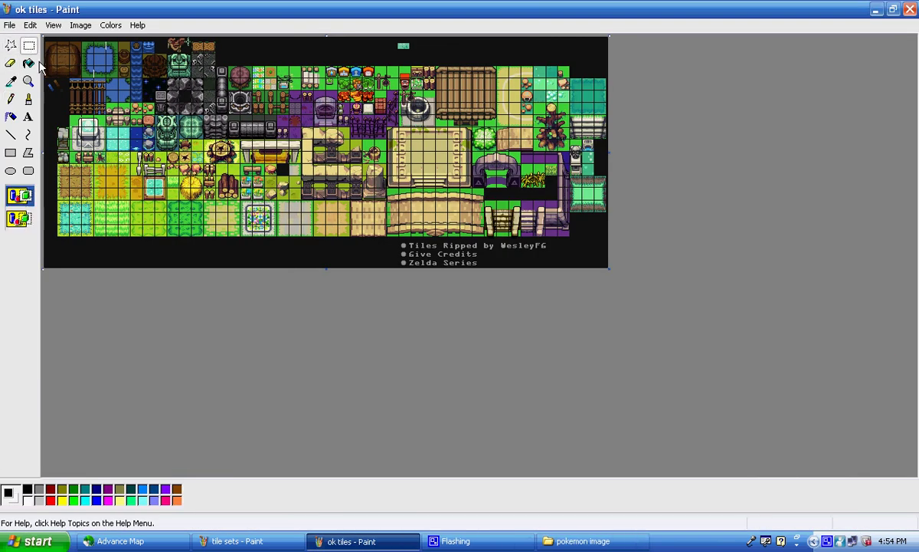
pyautogui.hotkey('ctrl', 'pagedown')
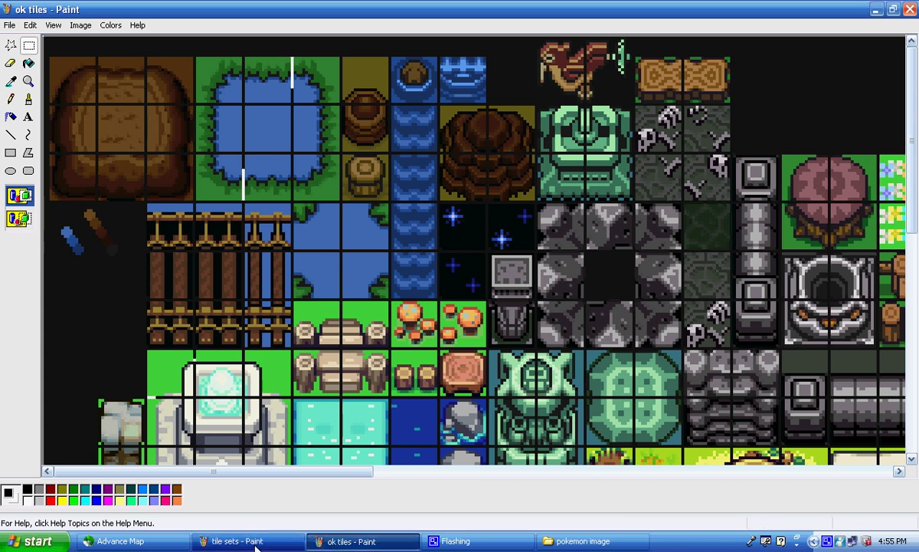
pyautogui.click(155, 548)
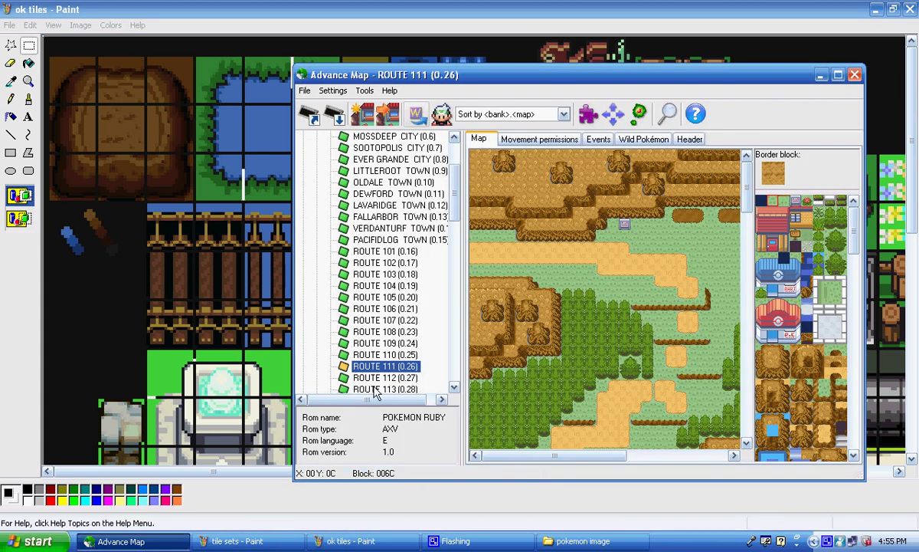
pyautogui.click(268, 6)
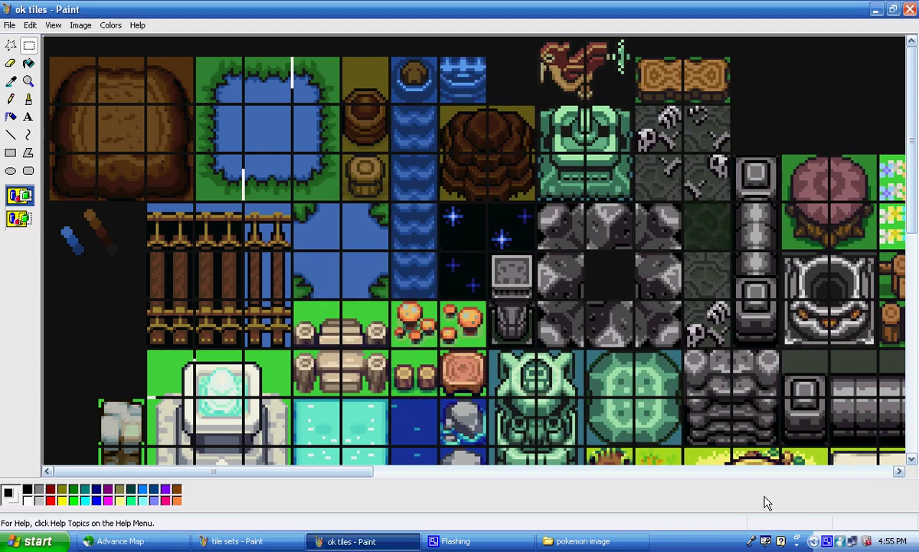